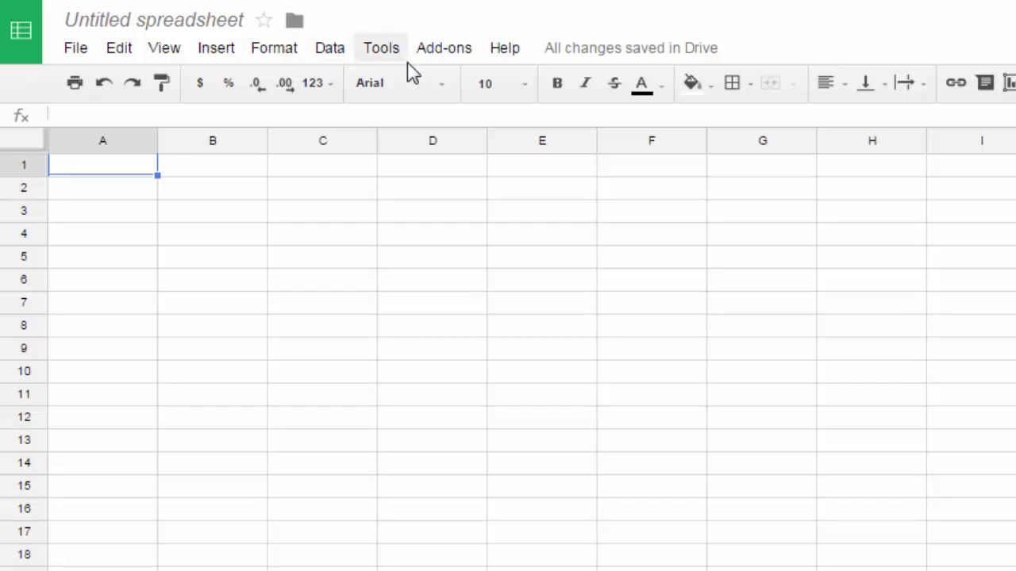
# Step: Browse the number format, font, font size, alignment and function lists without changing anything
pyautogui.moveTo(662, 63)
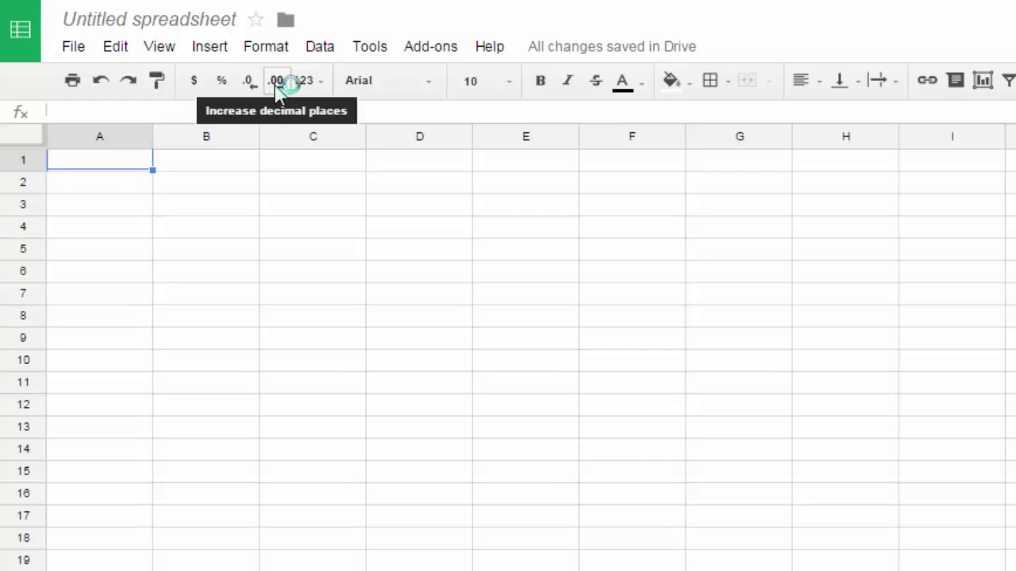
pyautogui.click(323, 81)
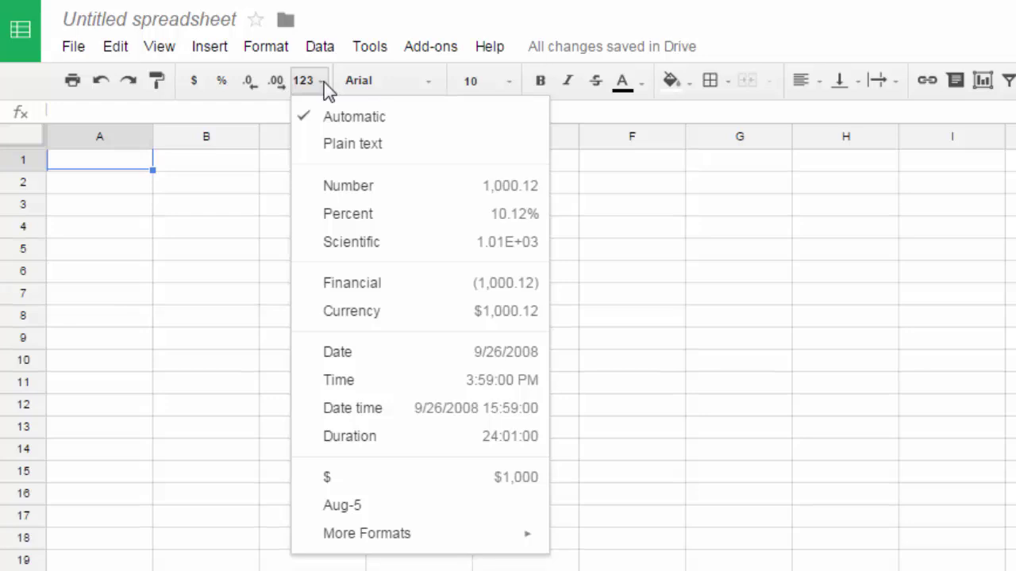
pyautogui.click(324, 82)
pyautogui.click(425, 79)
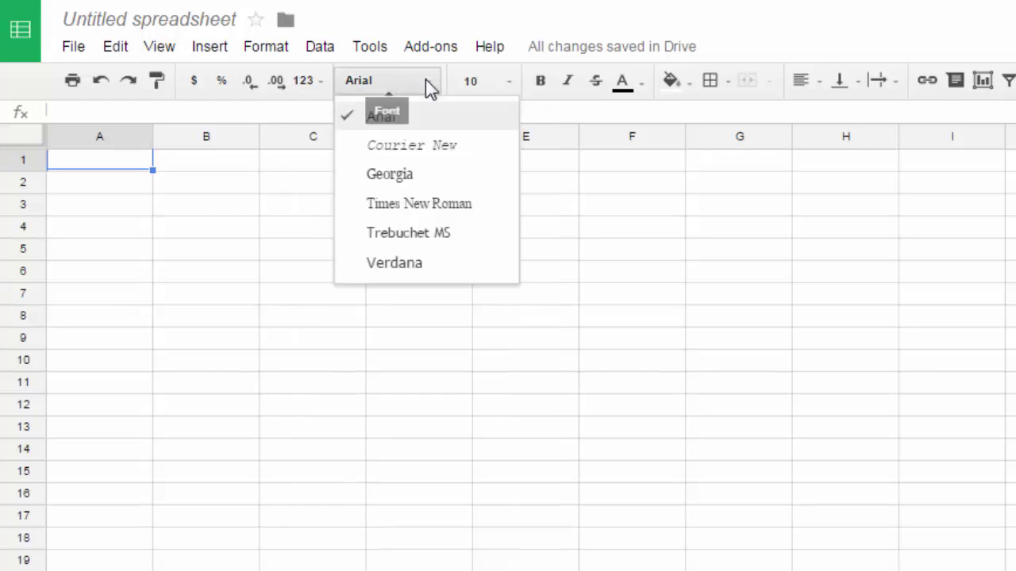
pyautogui.click(426, 79)
pyautogui.click(513, 88)
pyautogui.click(512, 89)
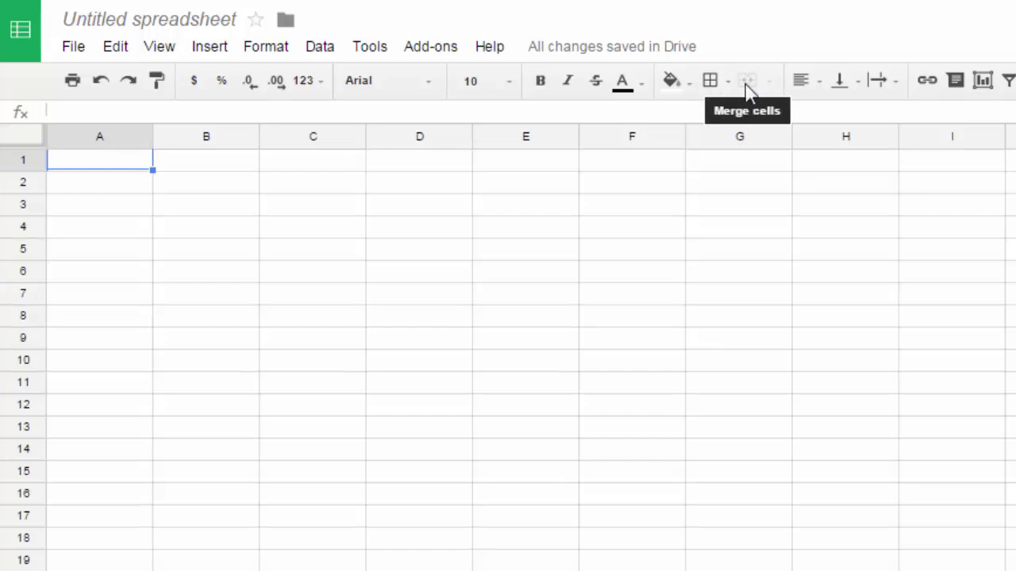
pyautogui.click(819, 81)
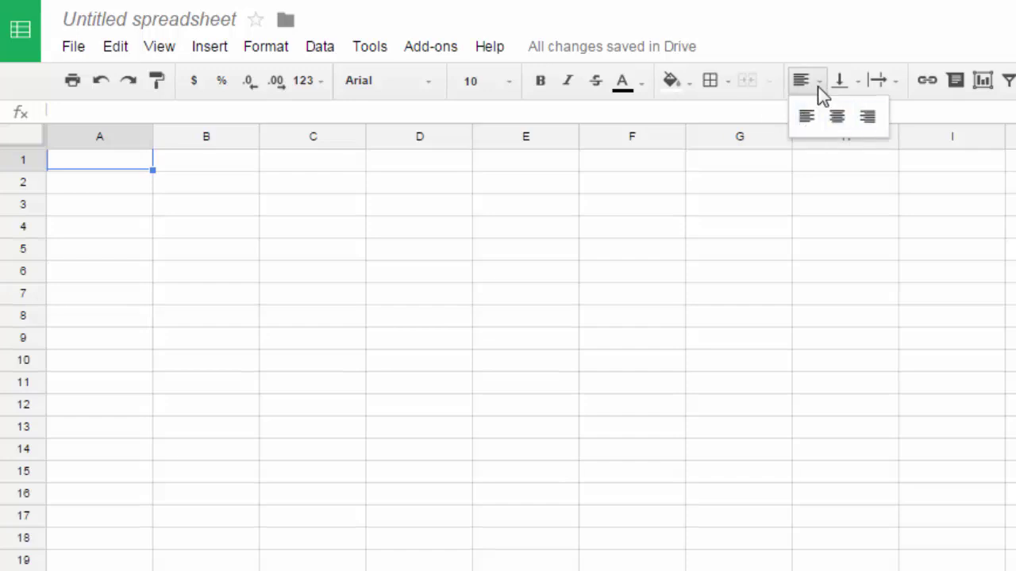
pyautogui.click(823, 85)
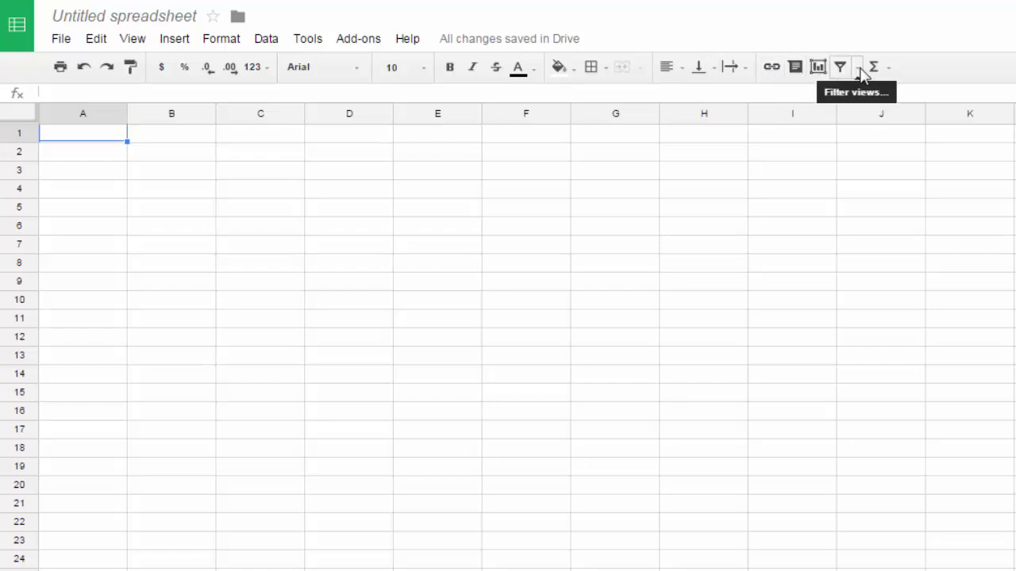
pyautogui.click(889, 68)
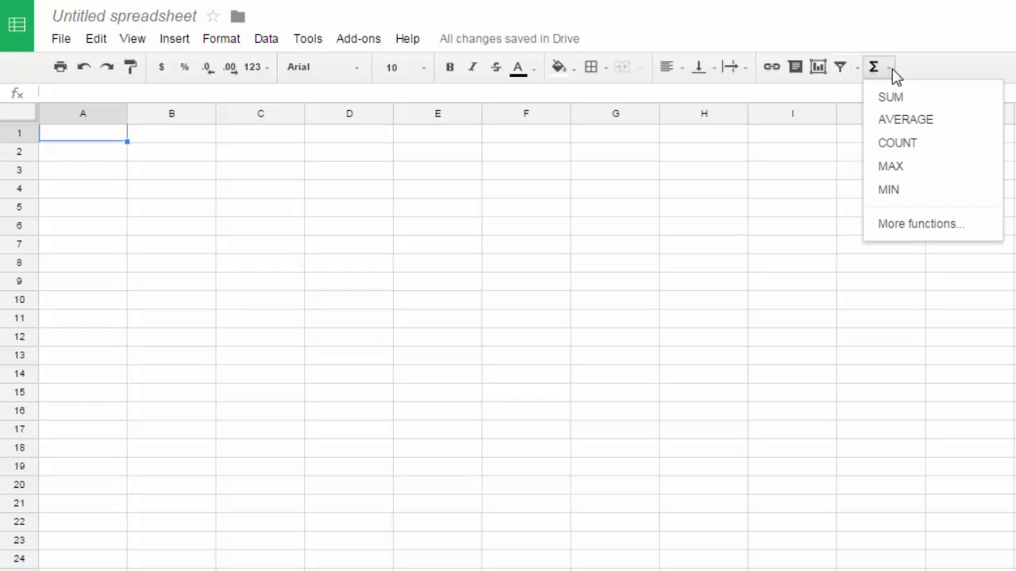
pyautogui.click(891, 75)
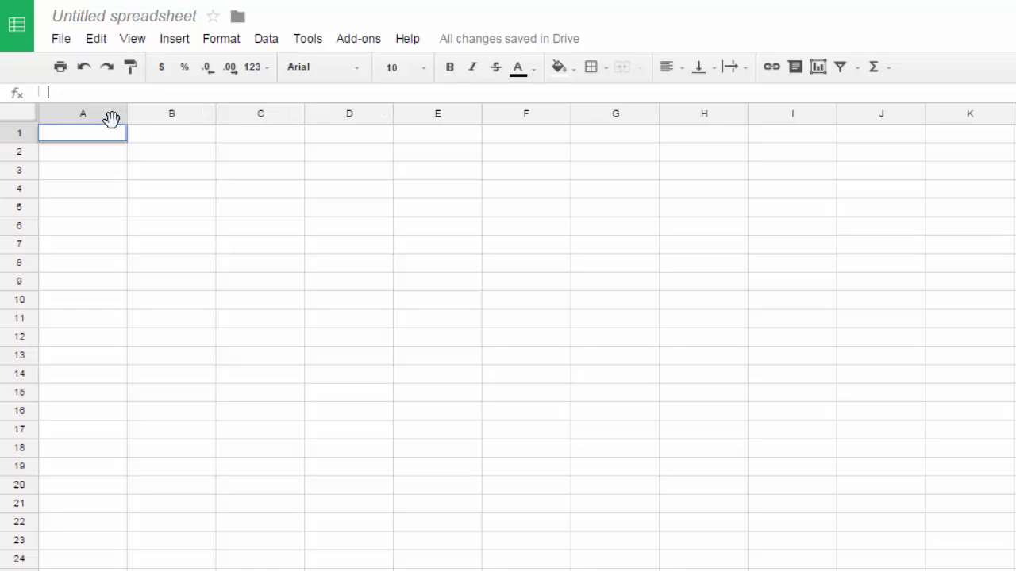
# Step: Select columns A, B and C in turn, then rows 1, 2 and 3
pyautogui.click(87, 114)
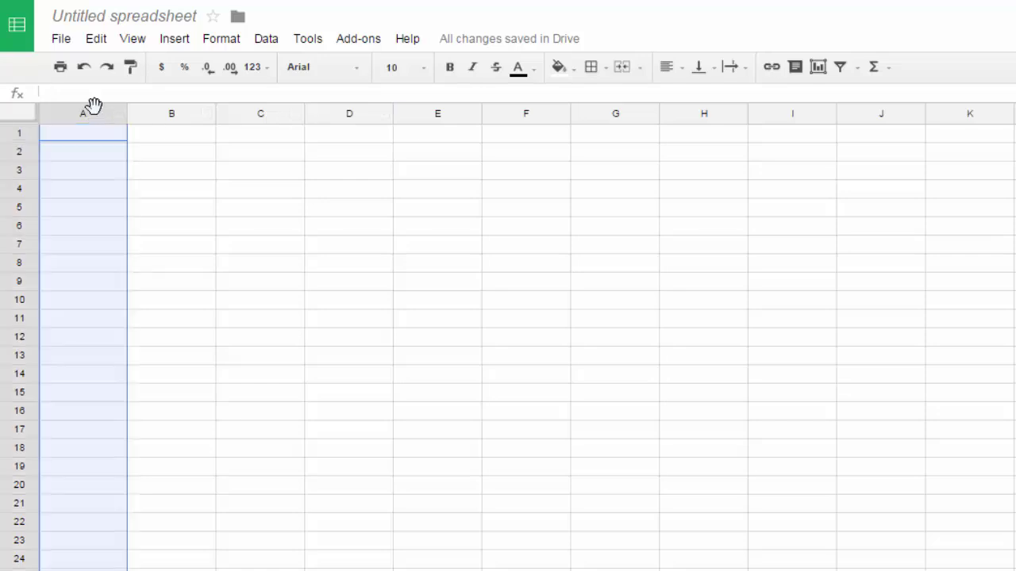
pyautogui.click(194, 115)
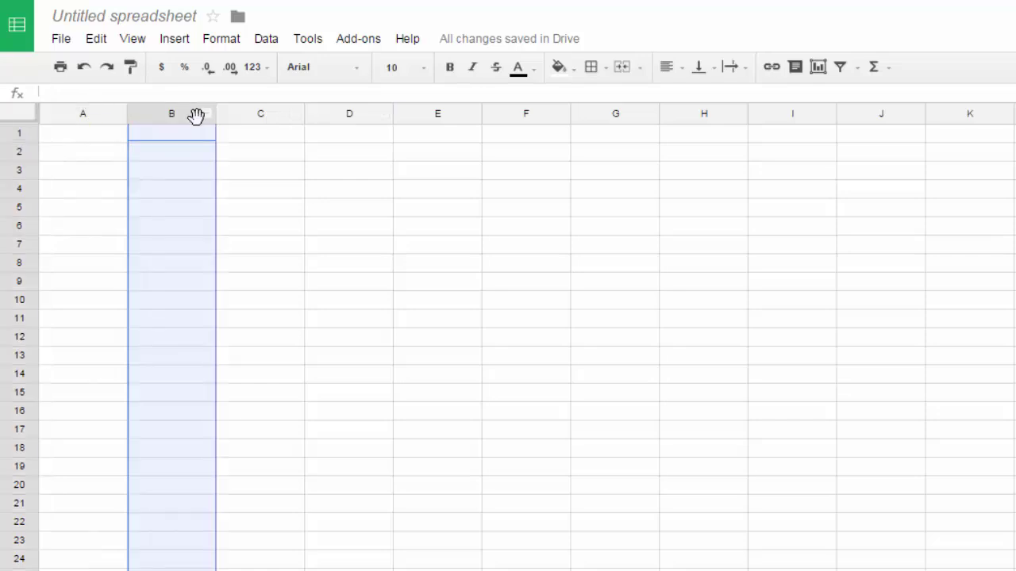
pyautogui.click(280, 111)
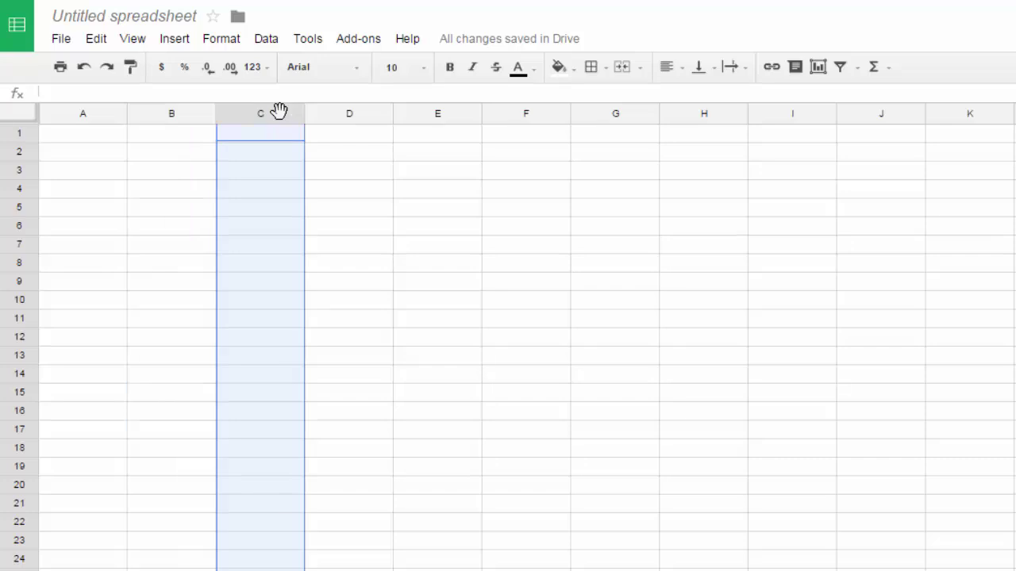
pyautogui.click(21, 131)
pyautogui.click(22, 153)
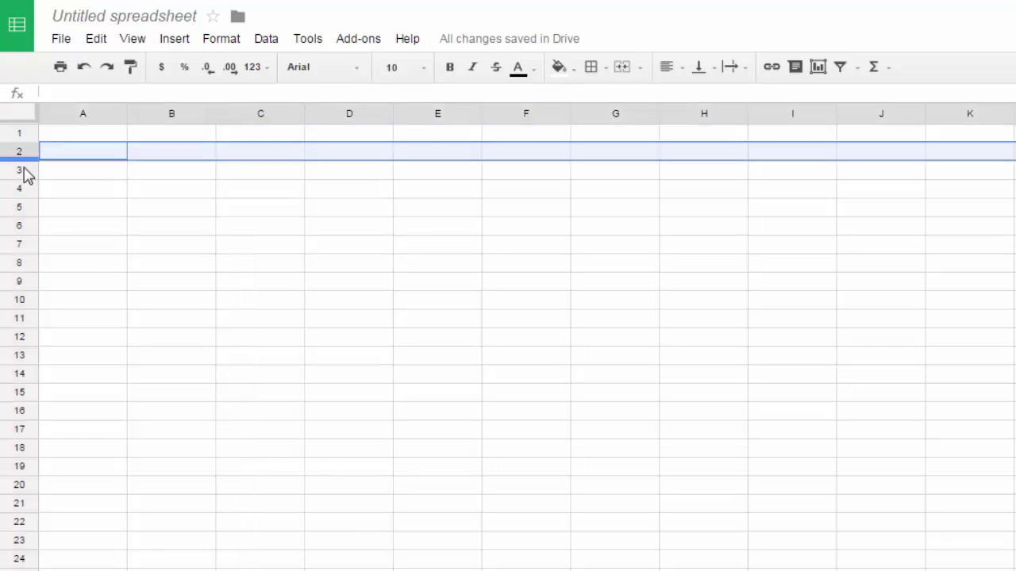
pyautogui.click(22, 170)
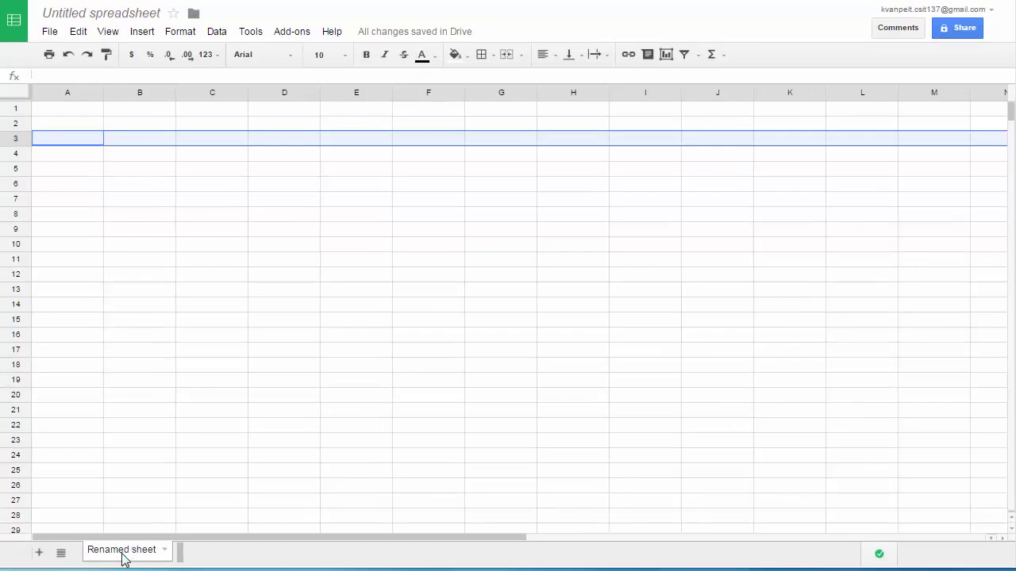
# Step: Add a new Sheet3, then delete it again
pyautogui.click(164, 552)
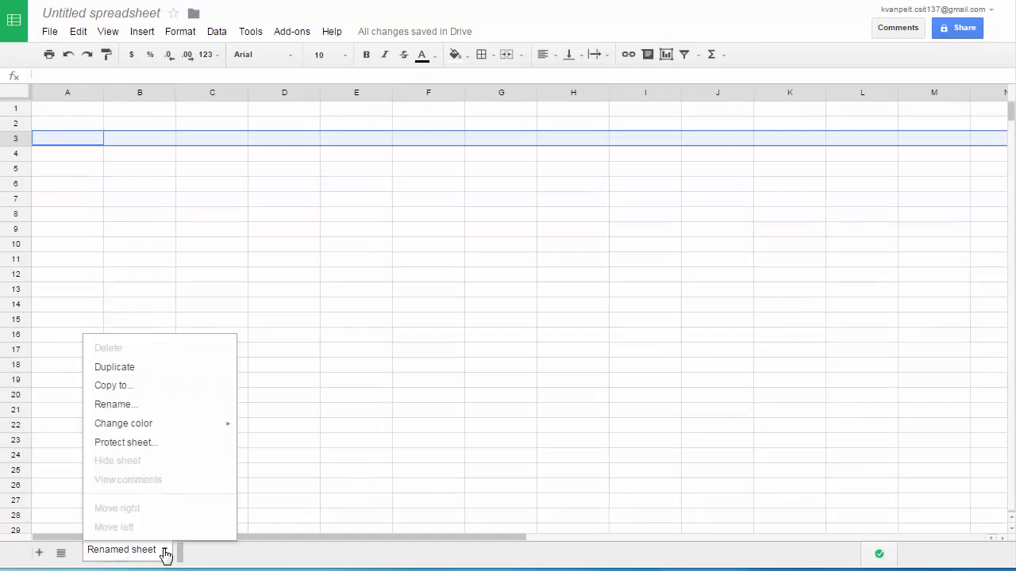
pyautogui.click(164, 551)
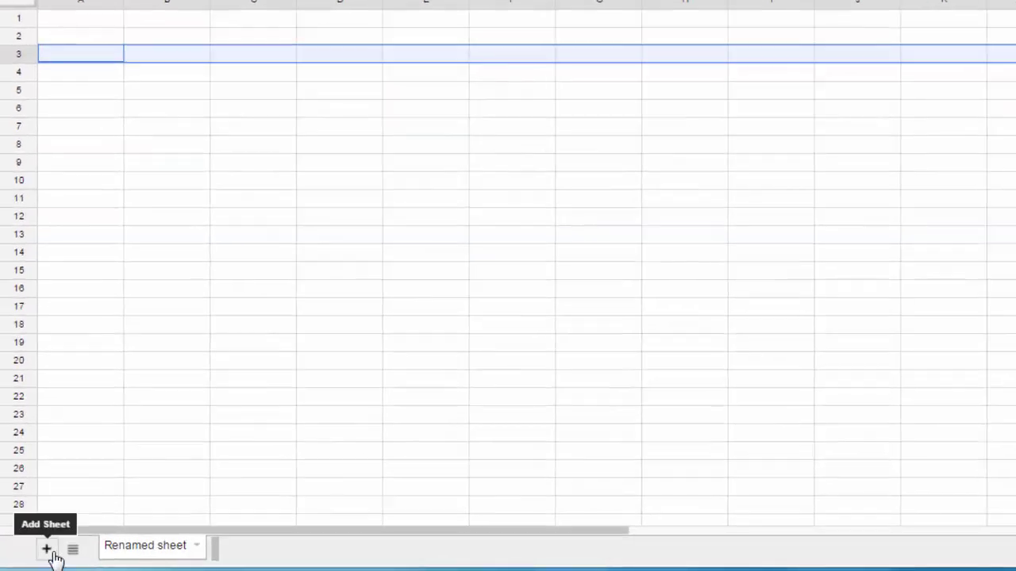
pyautogui.click(52, 554)
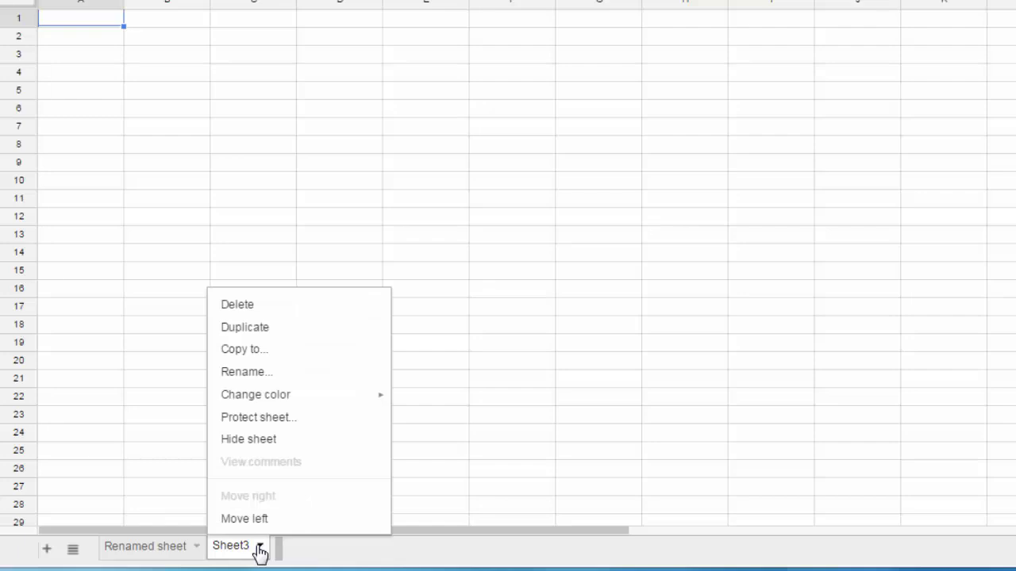
pyautogui.click(238, 305)
pyautogui.click(408, 267)
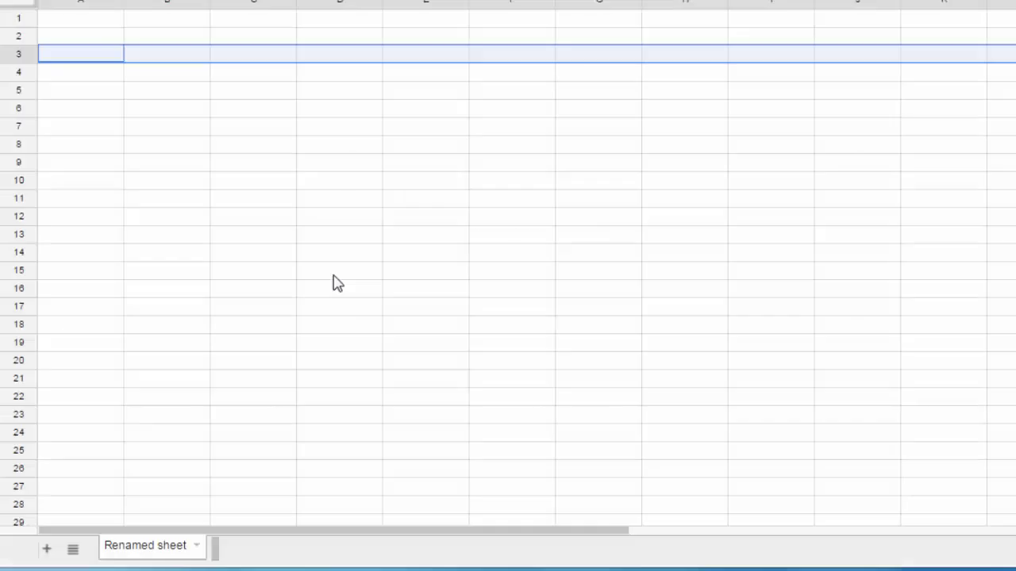
# Step: Colour the Renamed sheet tab cornflower blue
pyautogui.click(195, 547)
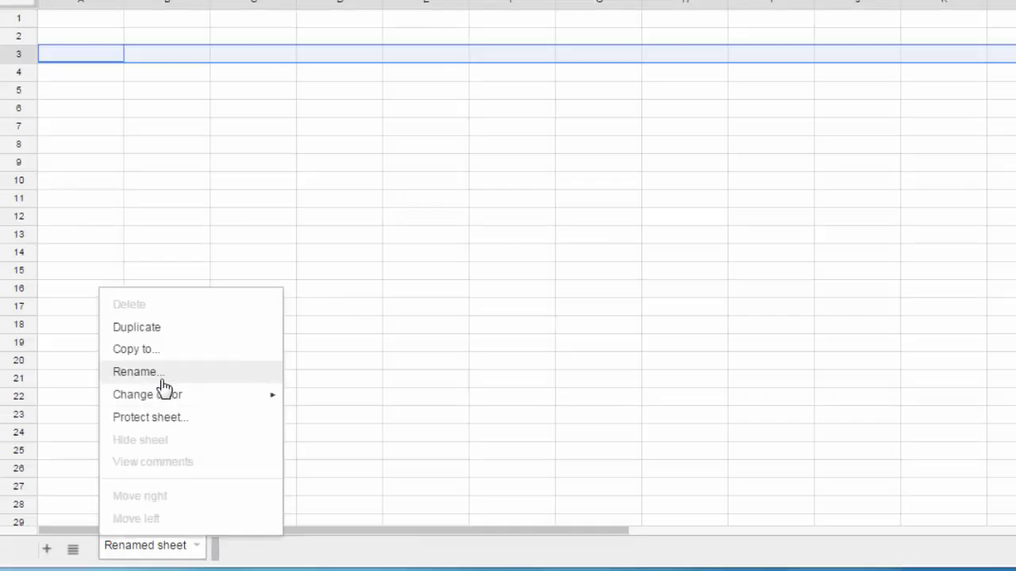
pyautogui.moveTo(163, 397)
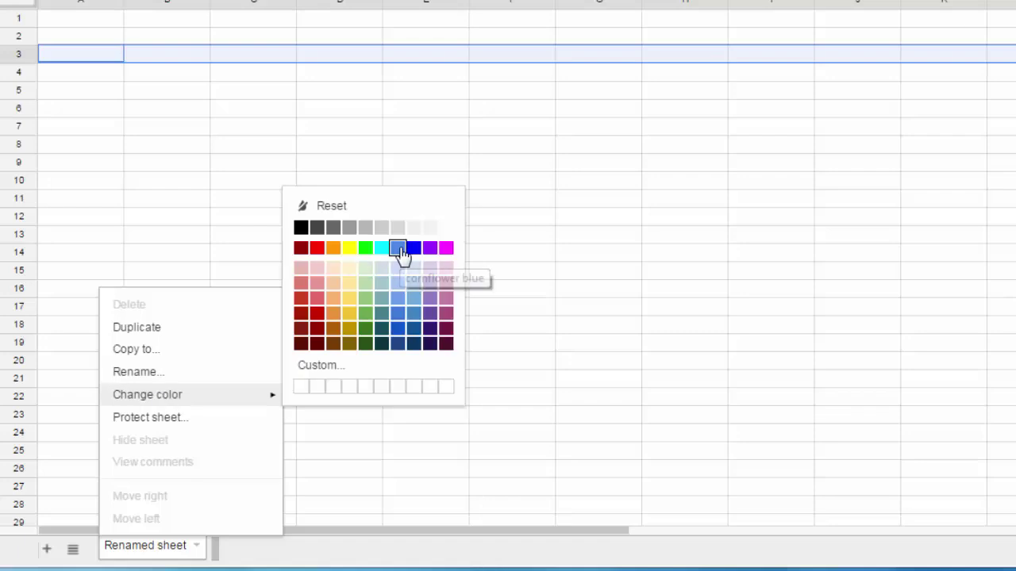
pyautogui.click(400, 252)
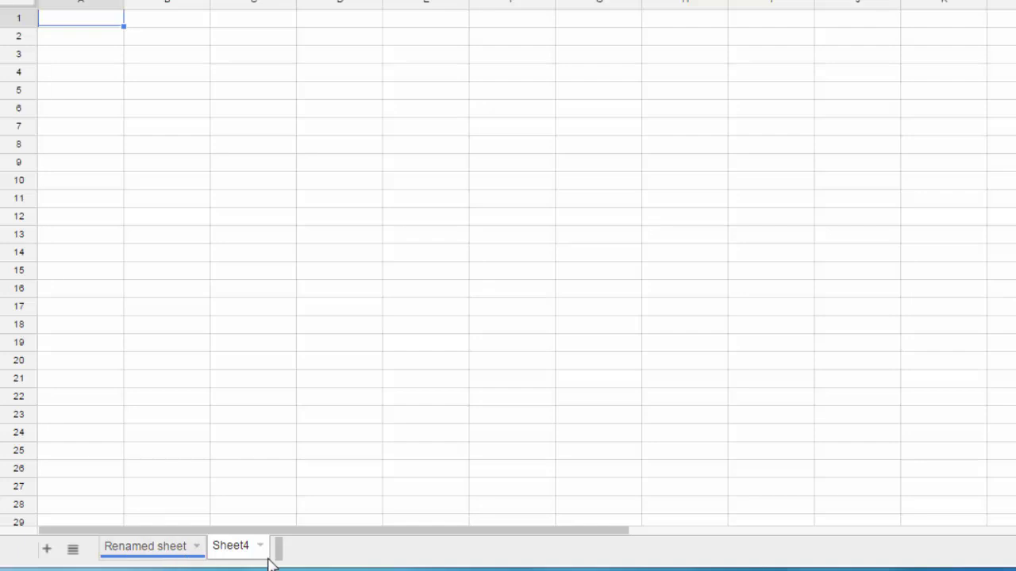
pyautogui.click(154, 74)
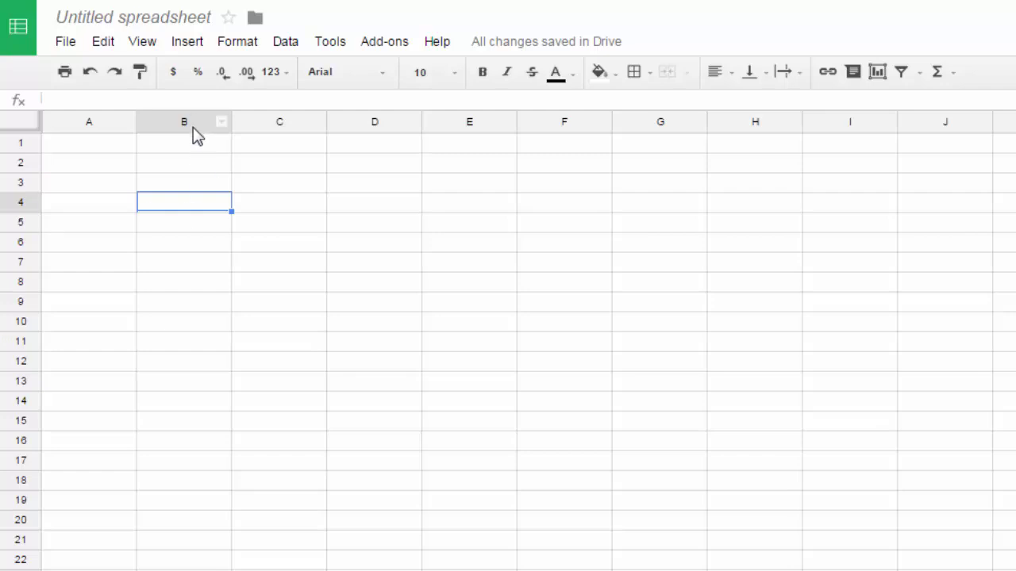
pyautogui.click(379, 166)
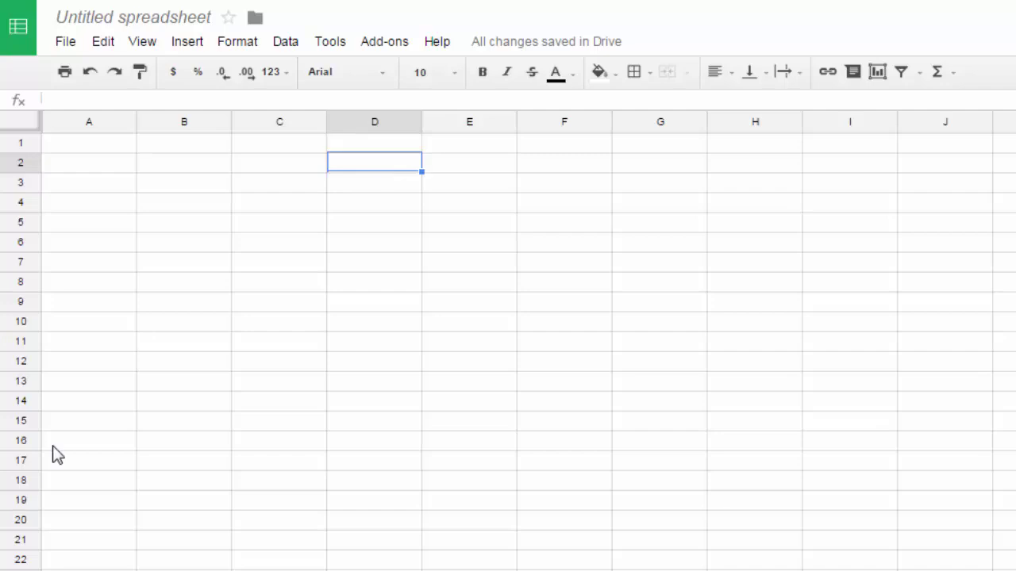
# Step: Create a new blank spreadsheet from the File menu
pyautogui.click(66, 43)
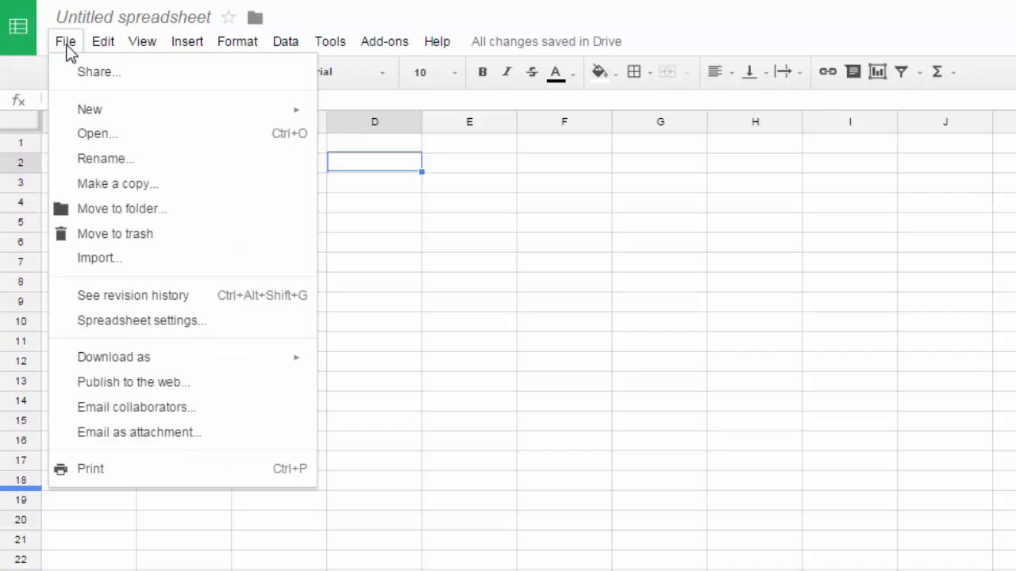
pyautogui.moveTo(90, 115)
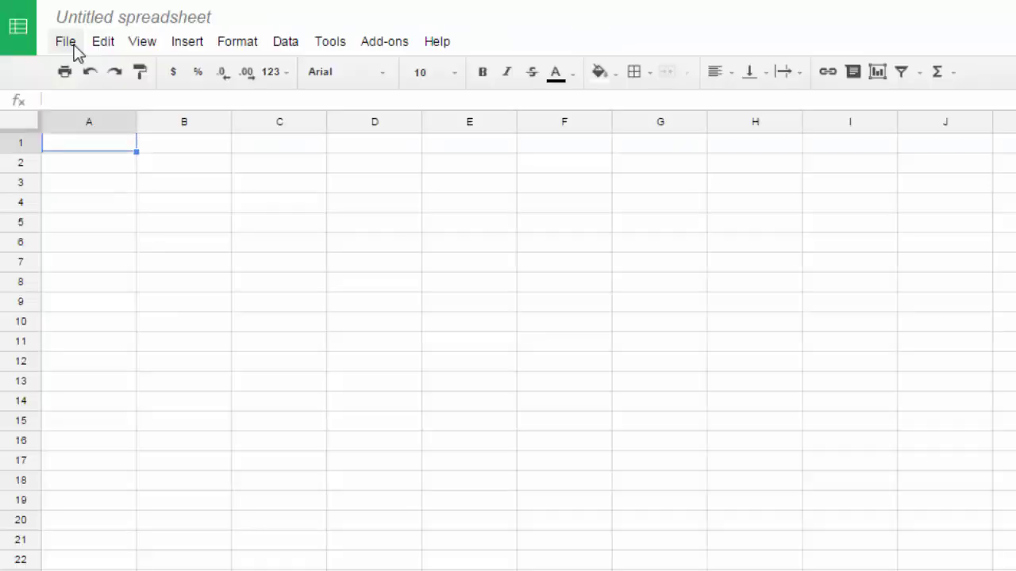
pyautogui.click(70, 44)
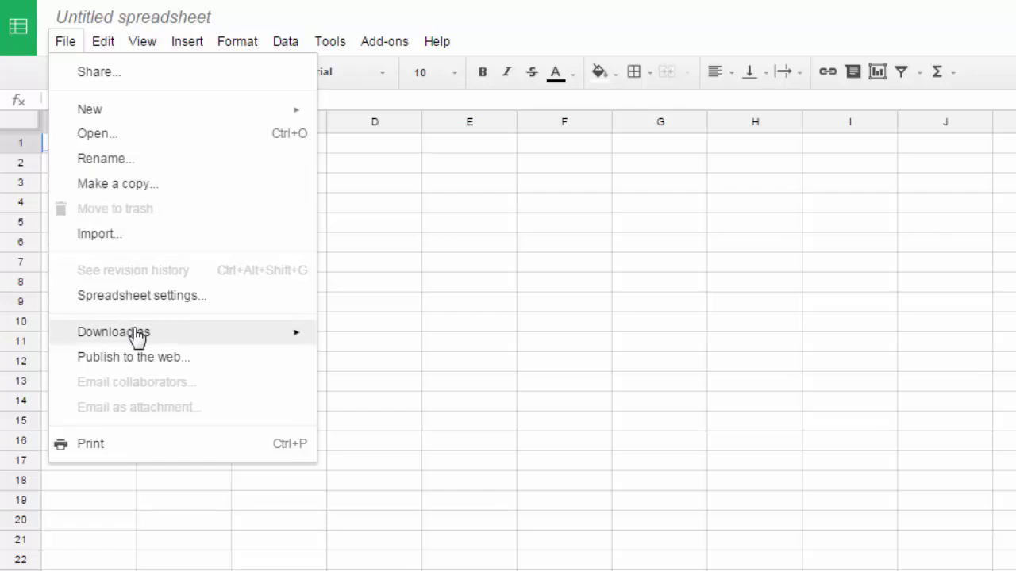
pyautogui.moveTo(137, 334)
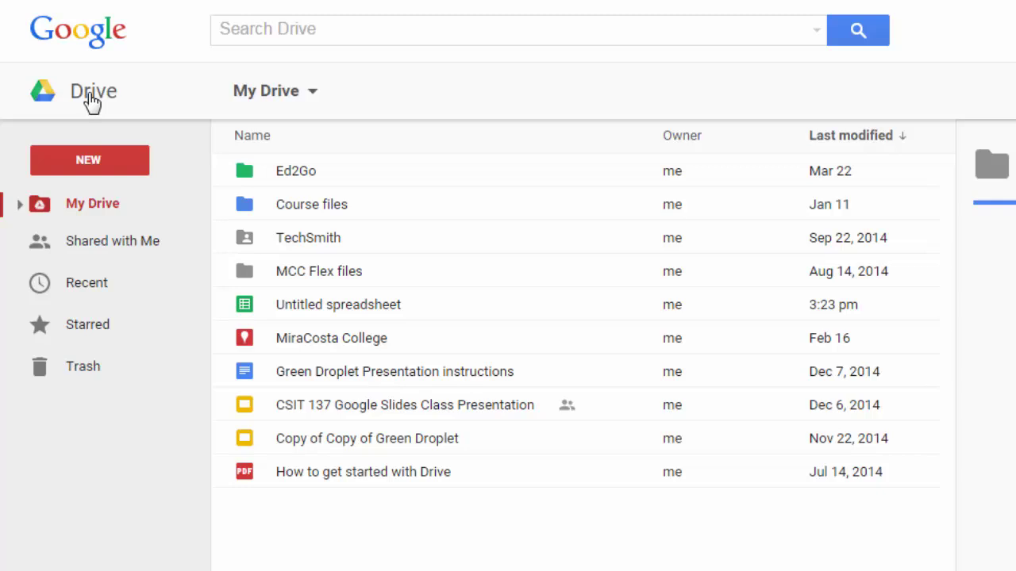
# Step: Create a new Google Sheets spreadsheet from Drive's New menu
pyautogui.click(89, 165)
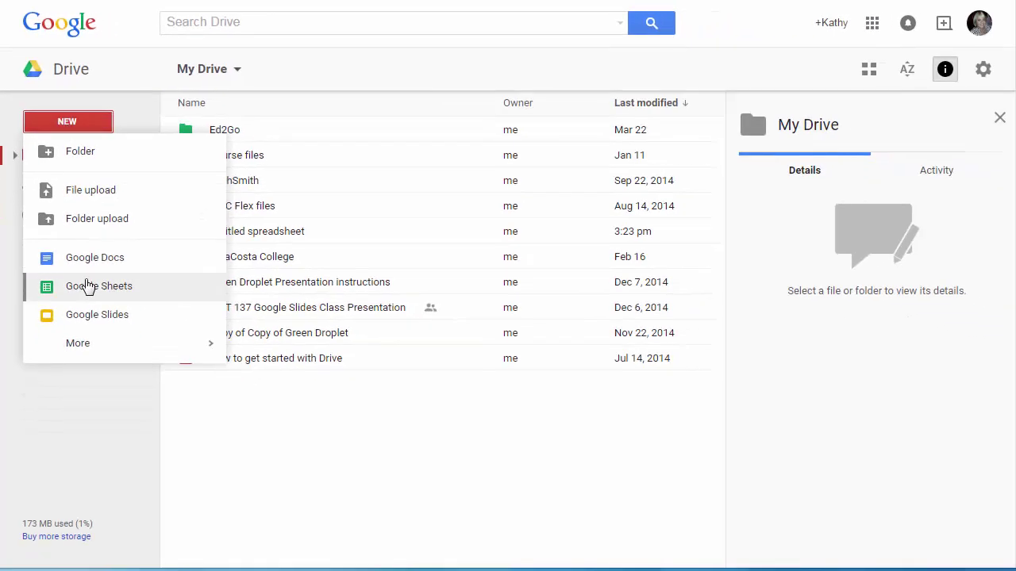
pyautogui.click(91, 287)
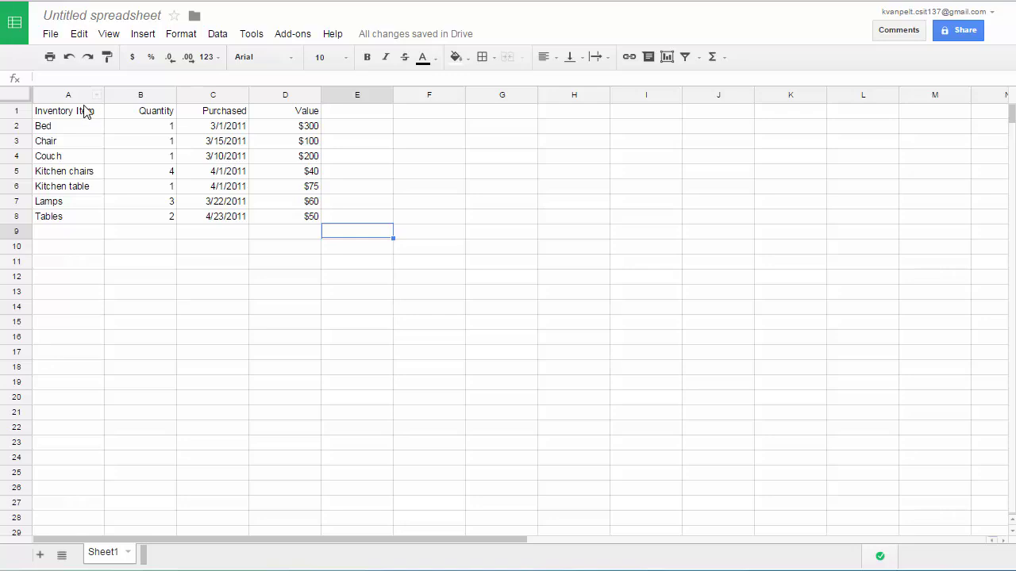
# Step: Select the item names in A1:A8, then the quantities in B2:B8
pyautogui.click(66, 116)
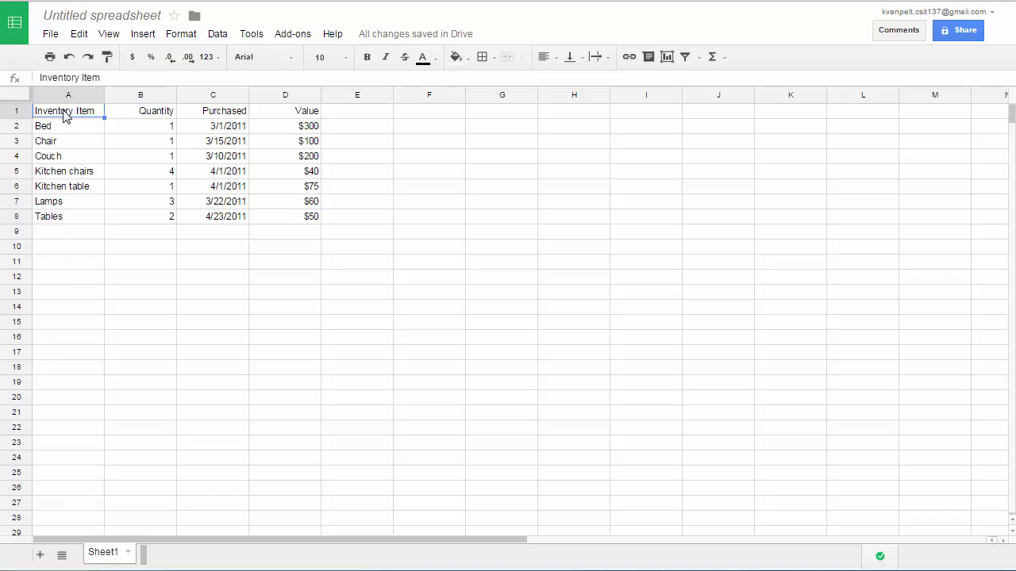
pyautogui.moveTo(65, 116); pyautogui.dragTo(68, 220)
pyautogui.click(68, 233)
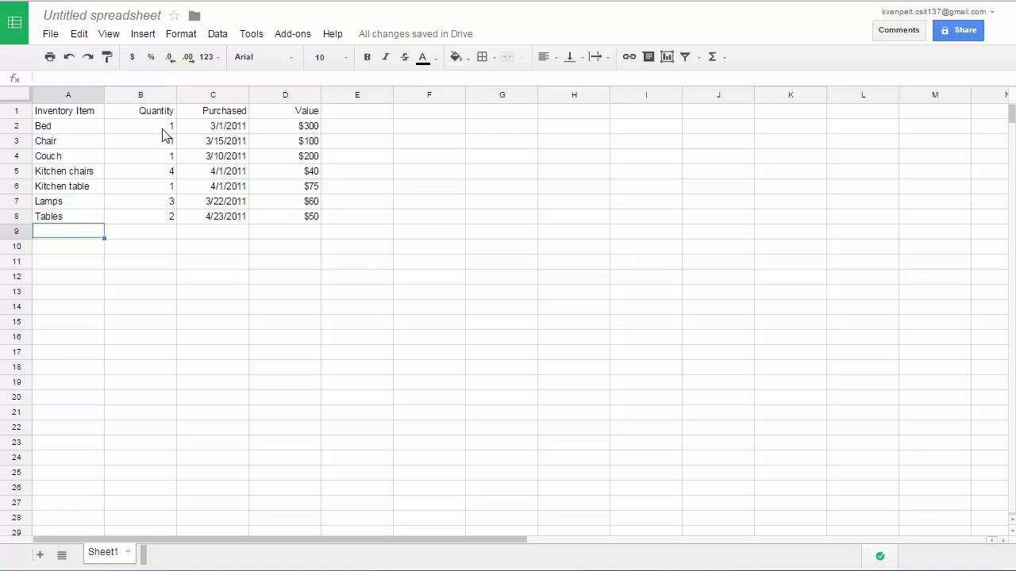
pyautogui.moveTo(161, 134); pyautogui.dragTo(157, 222)
pyautogui.click(230, 240)
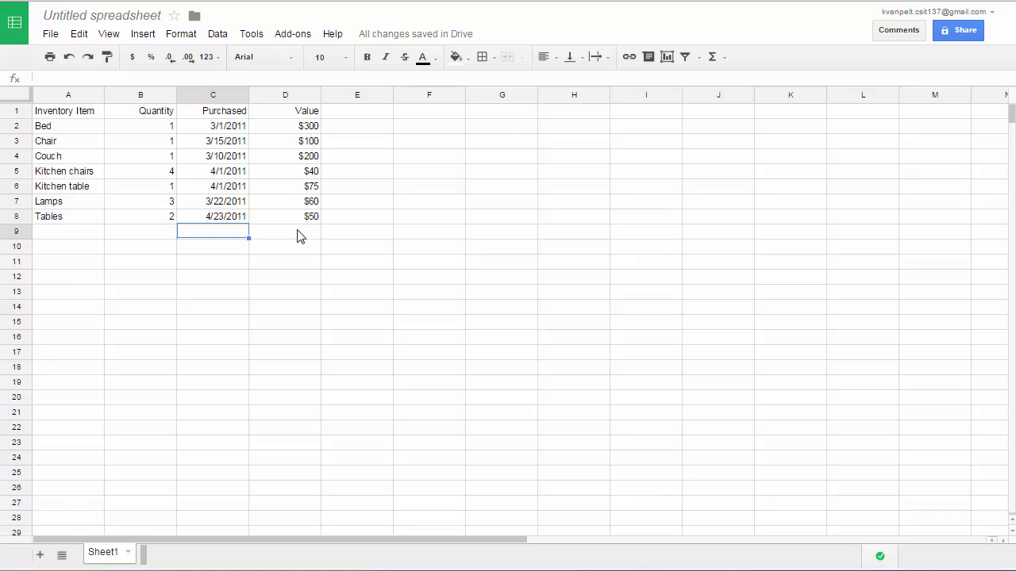
pyautogui.click(68, 291)
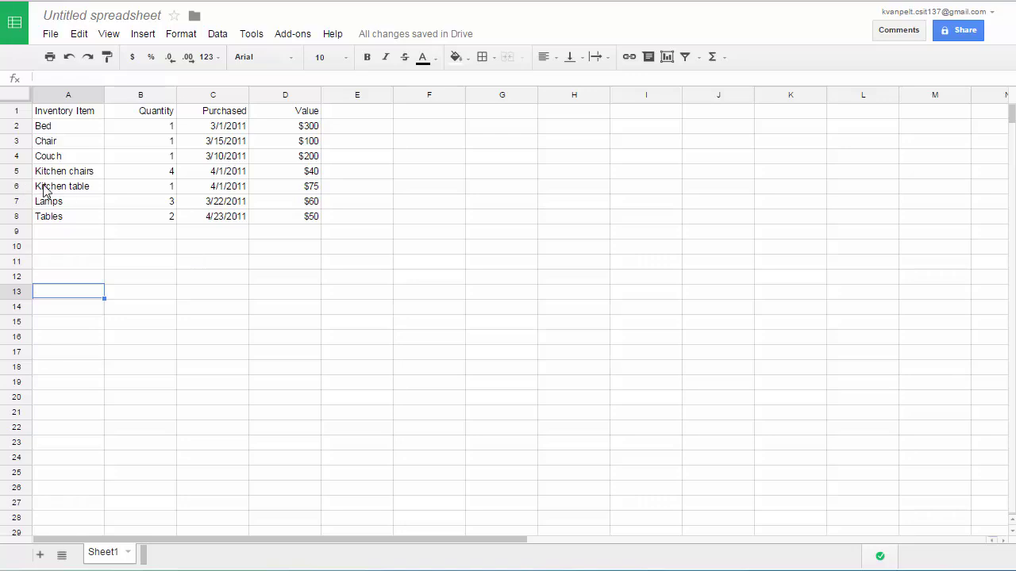
pyautogui.rightClick(18, 192)
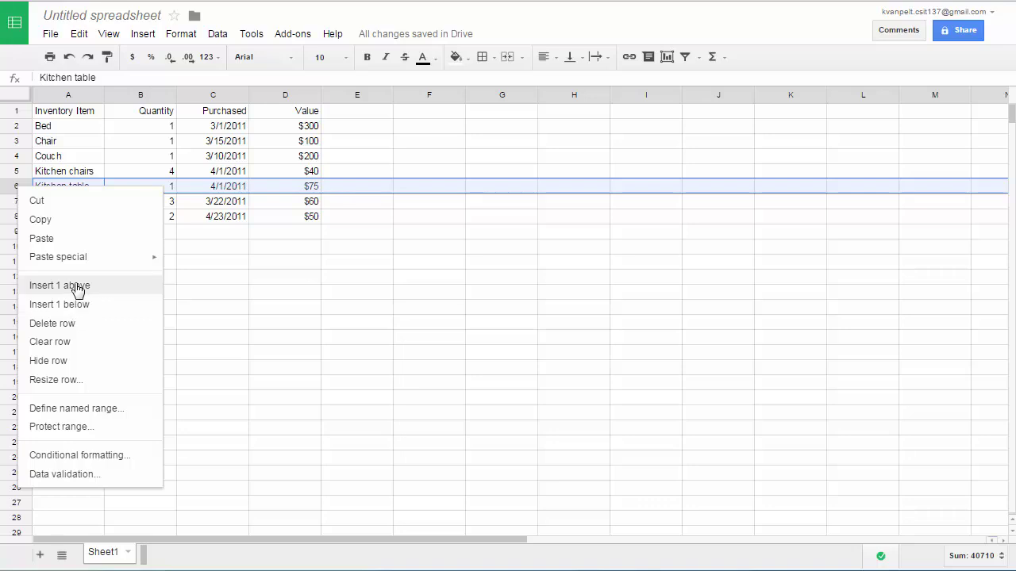
pyautogui.click(78, 291)
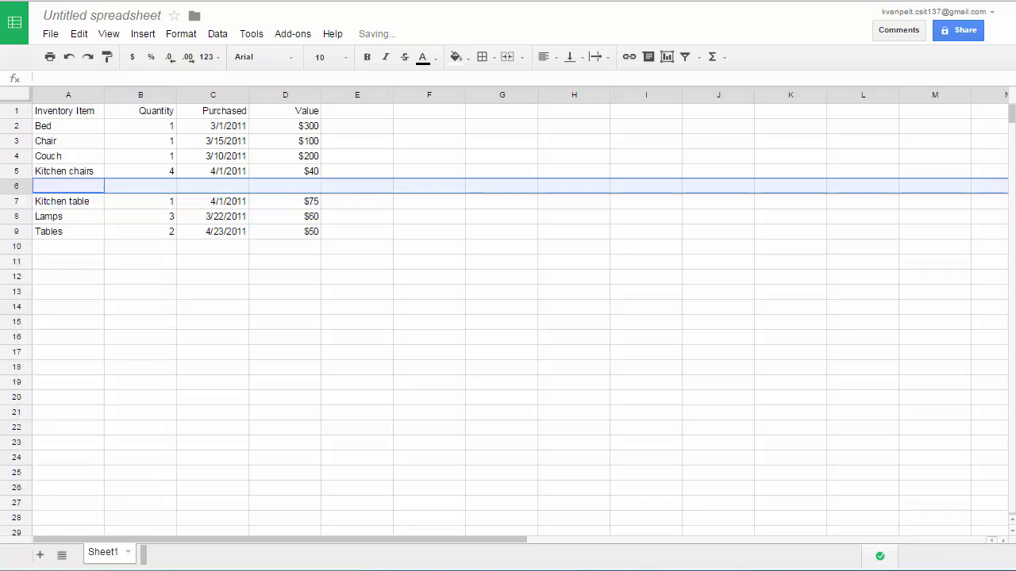
pyautogui.click(70, 58)
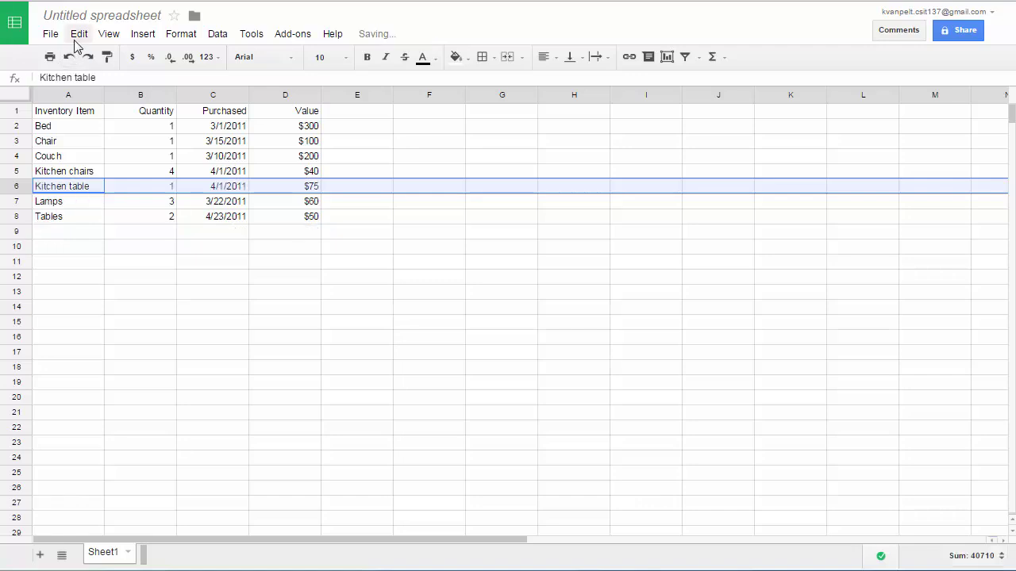
pyautogui.click(143, 36)
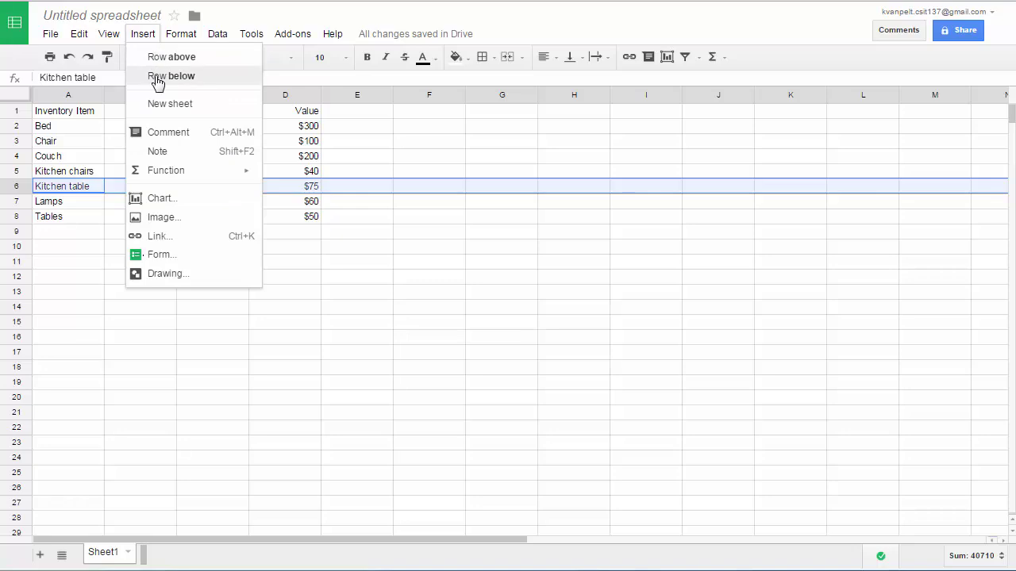
pyautogui.click(154, 62)
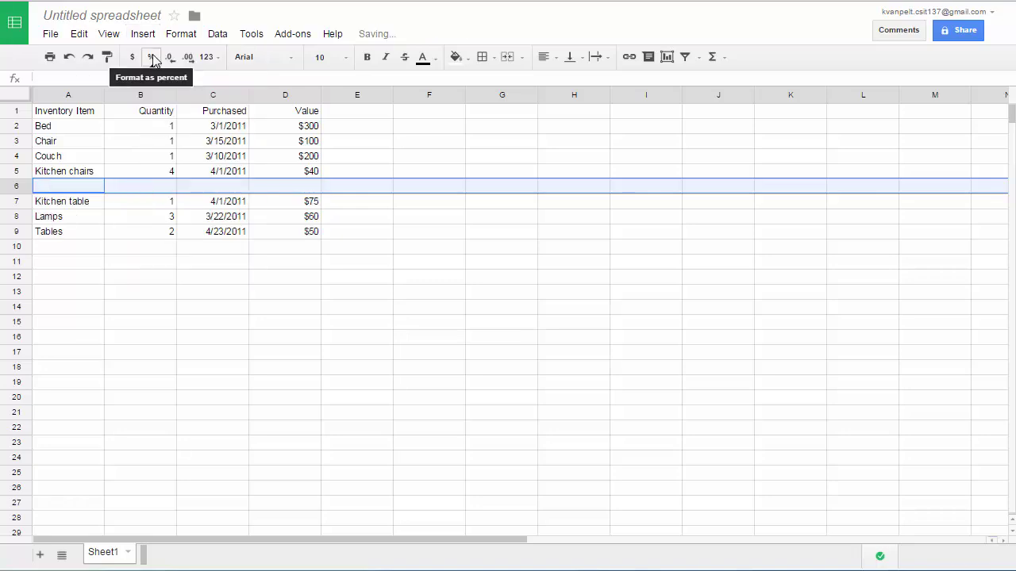
pyautogui.click(69, 56)
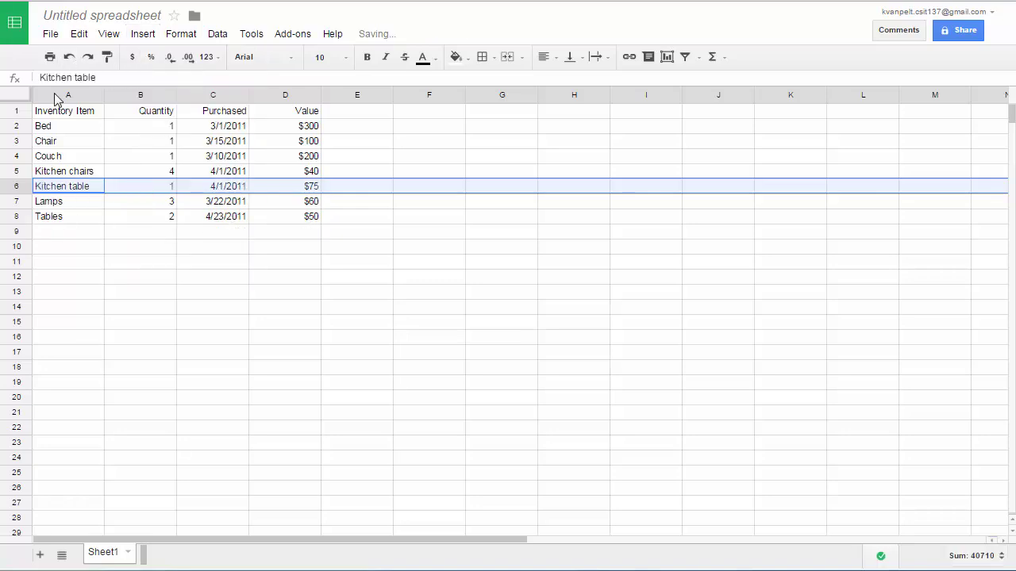
pyautogui.rightClick(193, 96)
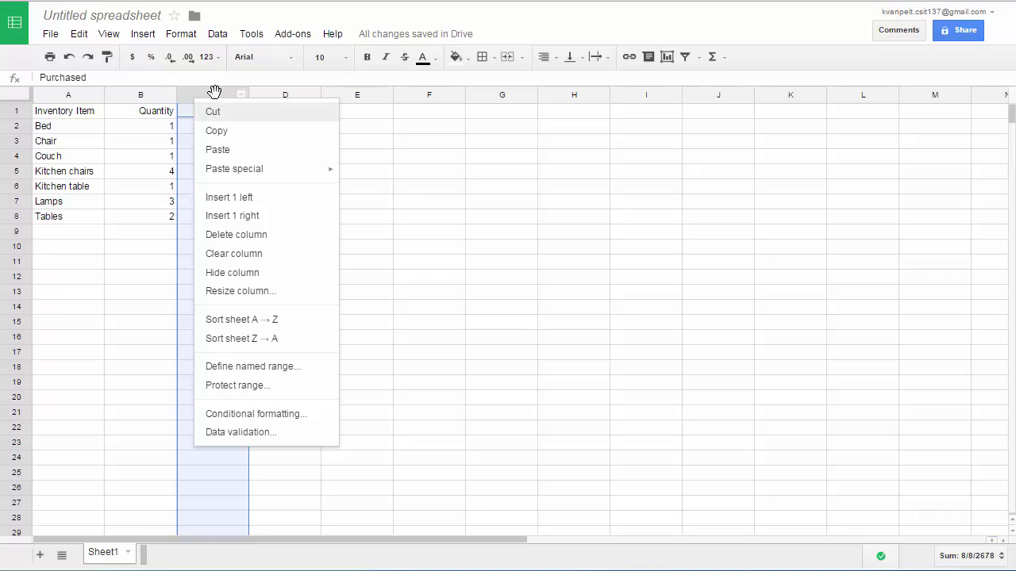
pyautogui.click(223, 216)
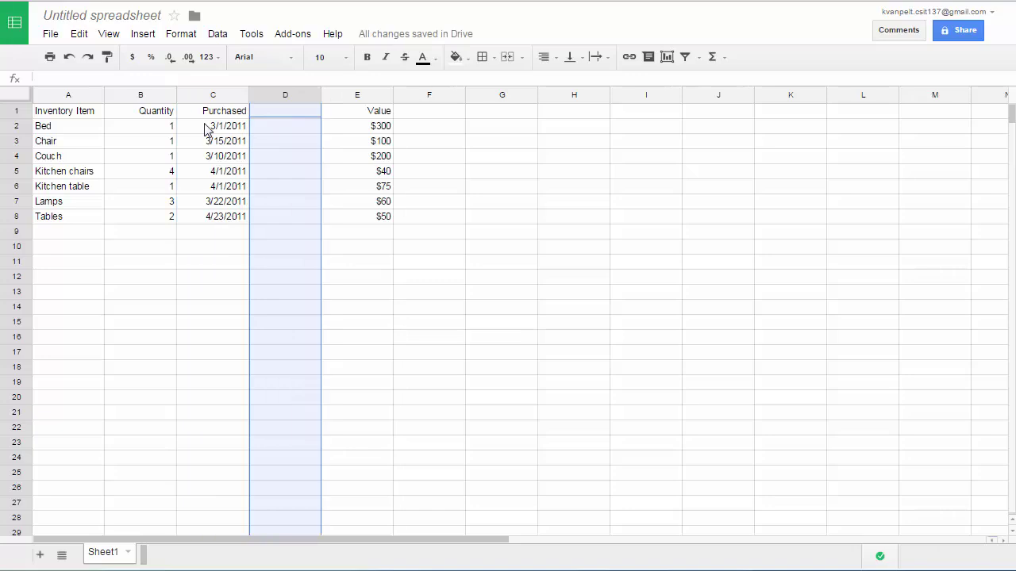
pyautogui.click(144, 35)
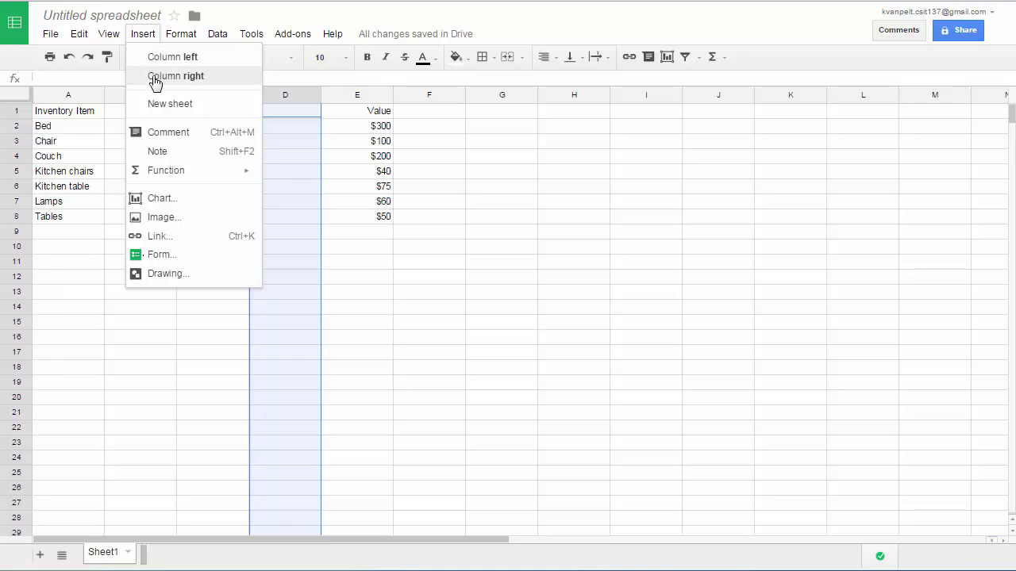
pyautogui.click(148, 37)
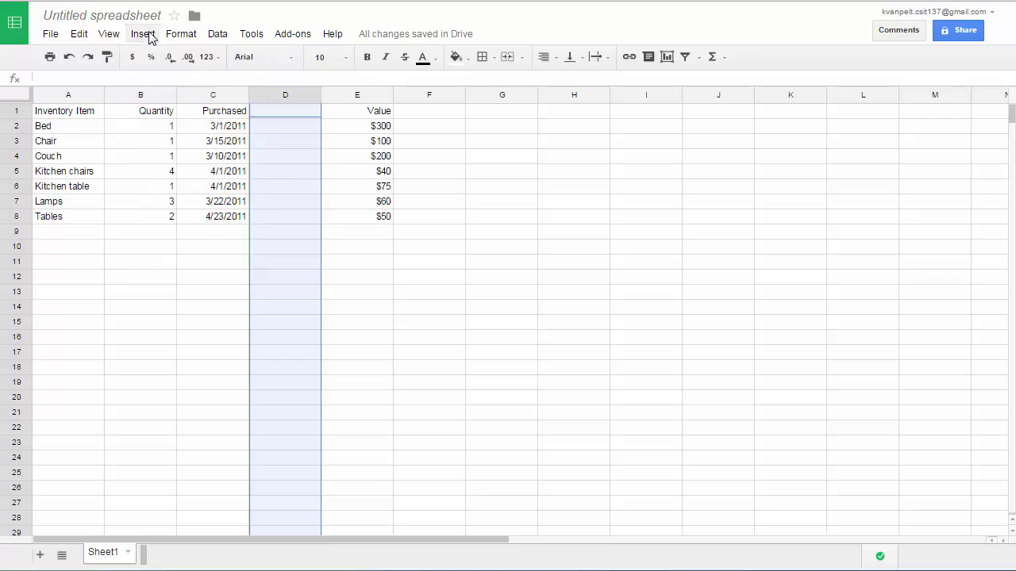
pyautogui.hotkey('ctrl', 'z')
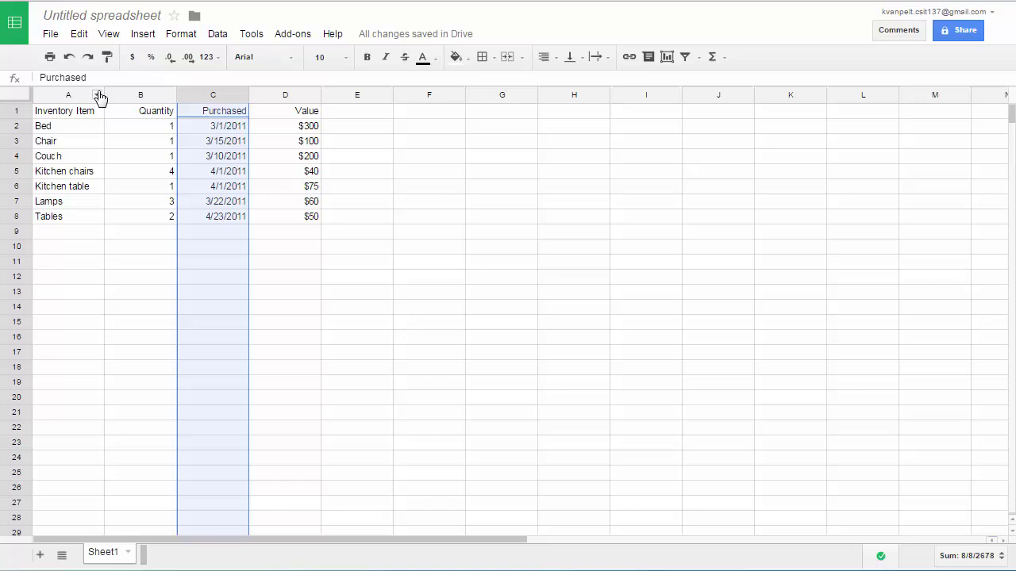
# Step: Change 'Chair' to 'Chairs' in A3 and replace 'Couch' with 'Cushion' in A4
pyautogui.click(73, 144)
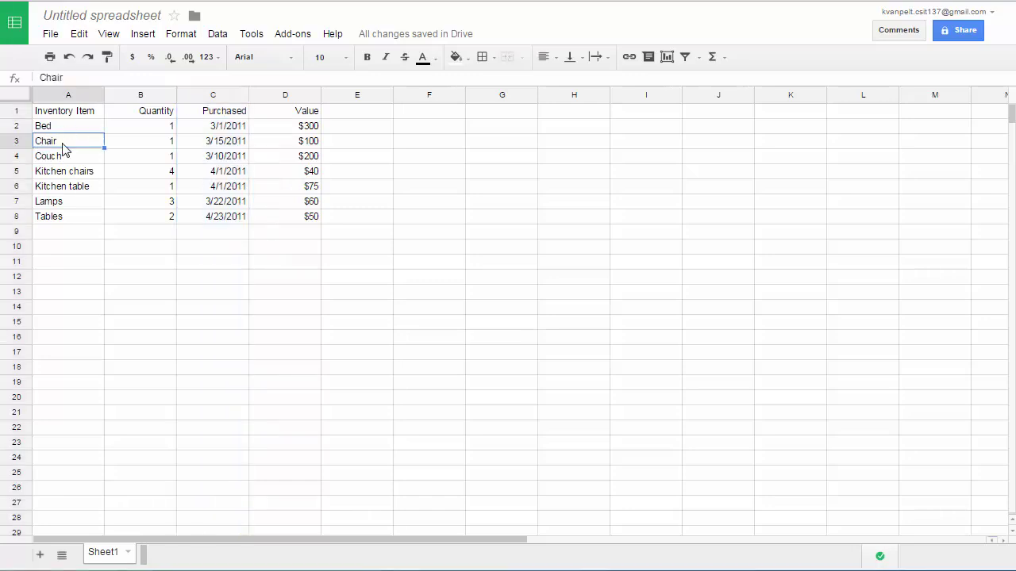
pyautogui.doubleClick(73, 142)
pyautogui.write('s')
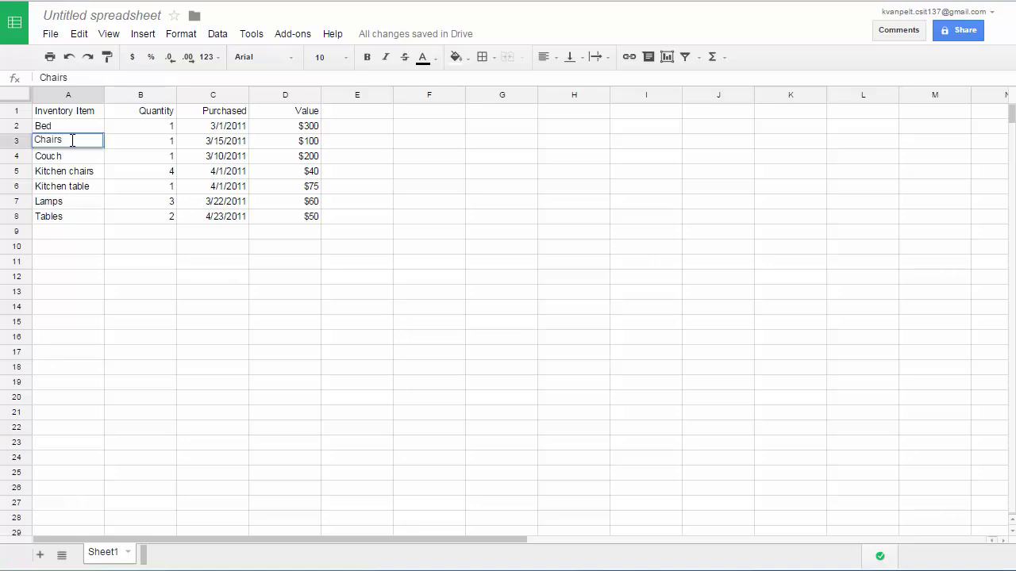
pyautogui.press('Return')
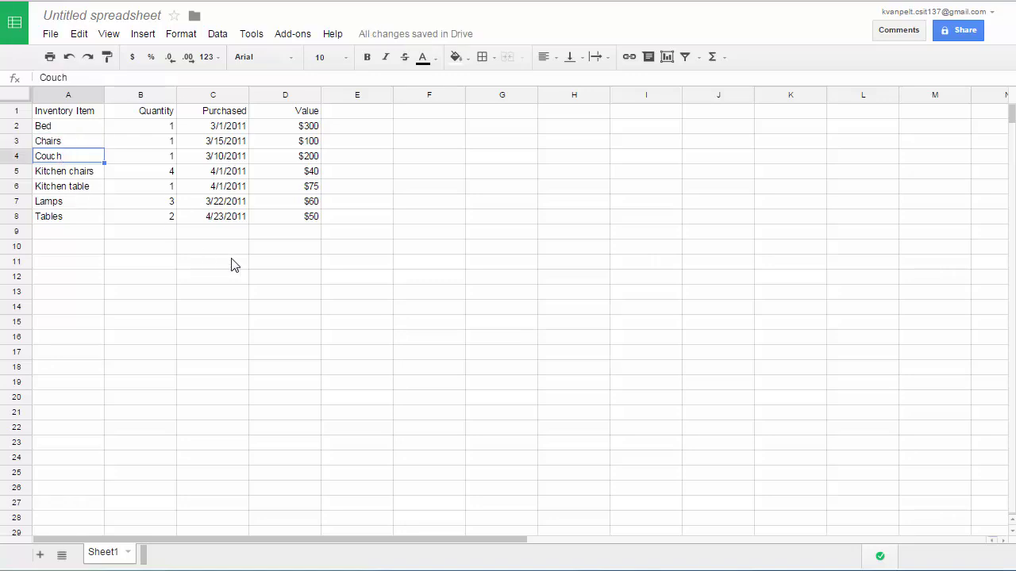
pyautogui.write('Cushion')
pyautogui.press('Return')
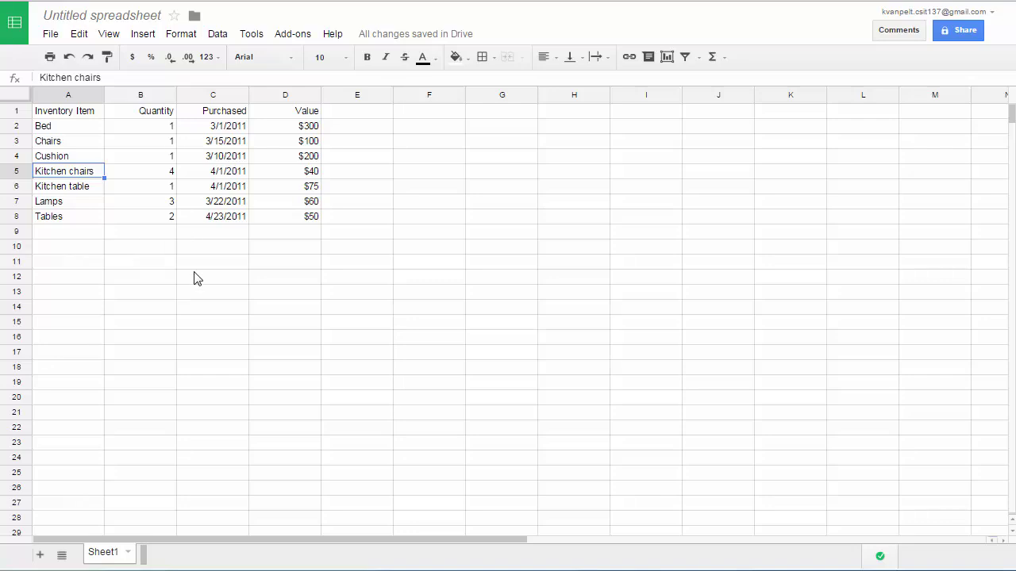
# Step: Set the Chairs quantity in B3 to 5
pyautogui.click(157, 145)
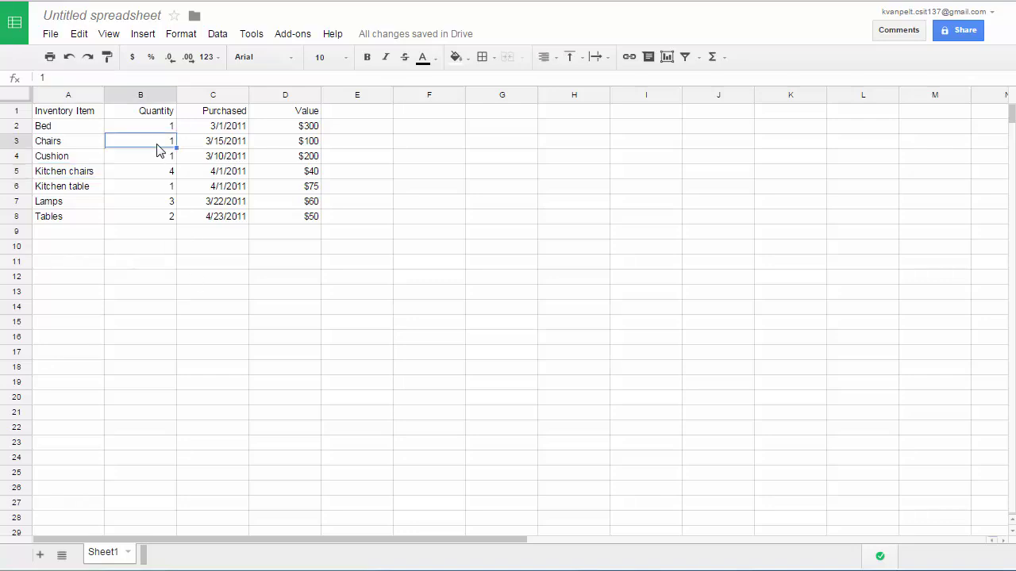
pyautogui.write('5')
pyautogui.press('Return')
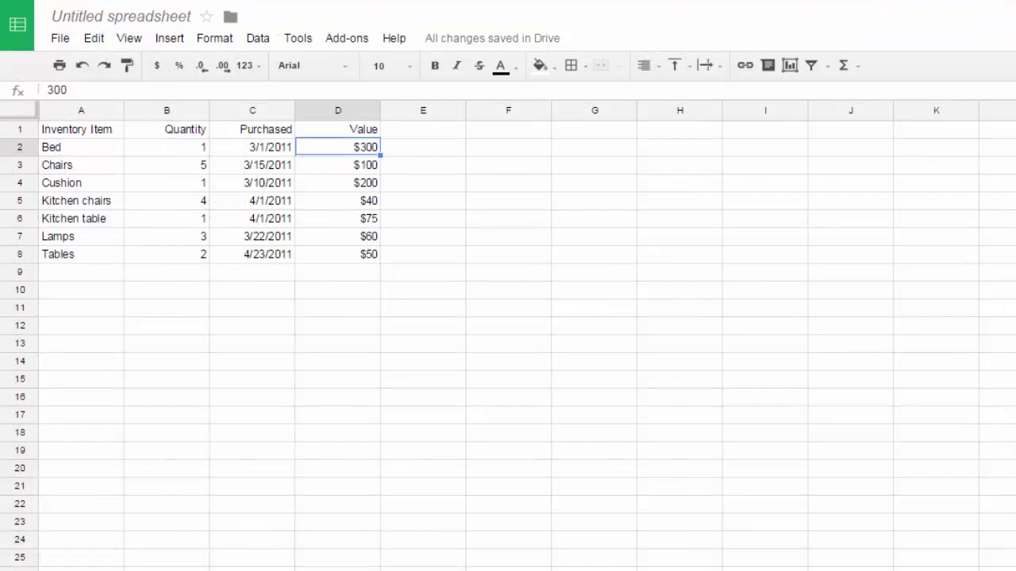
pyautogui.rightClick(26, 165)
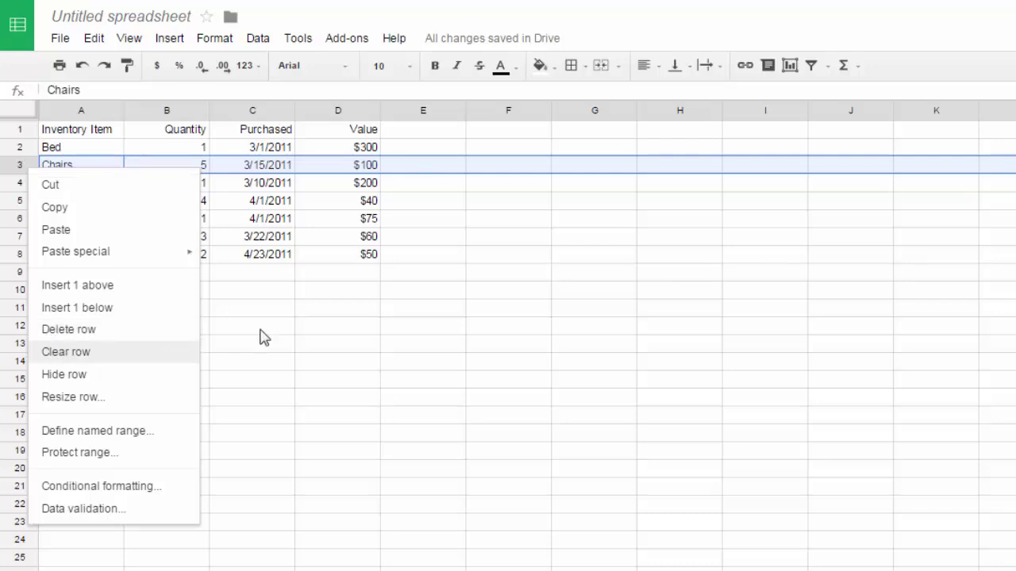
pyautogui.click(336, 112)
pyautogui.rightClick(333, 108)
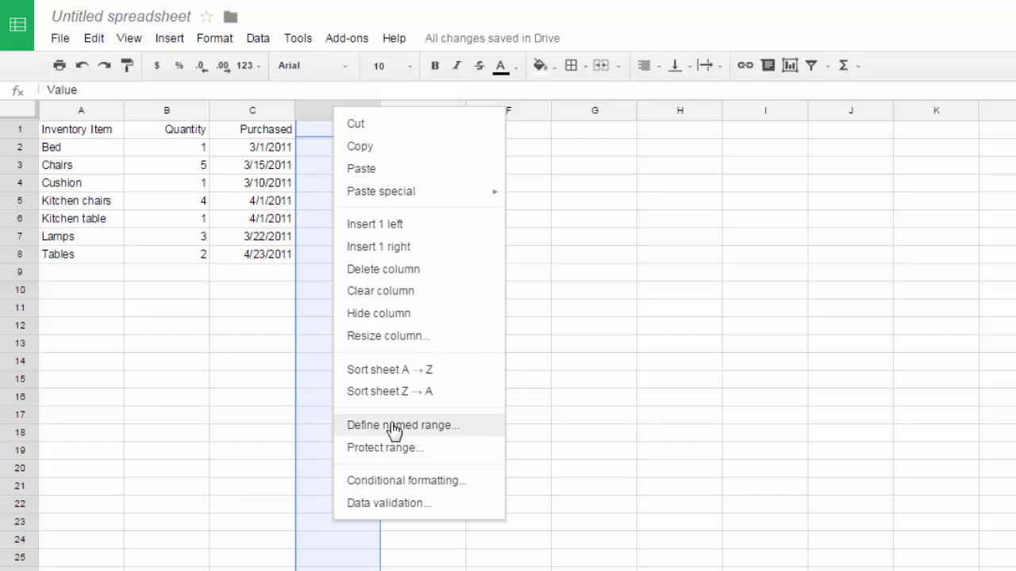
pyautogui.click(322, 170)
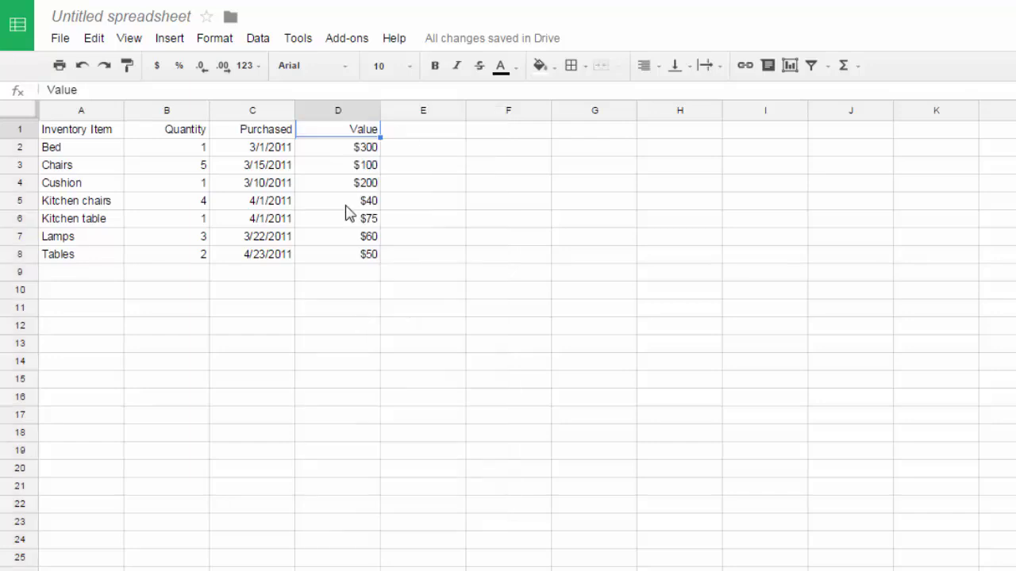
# Step: Replace the Cushion value in D4 with 300, then return to D2
pyautogui.click(331, 191)
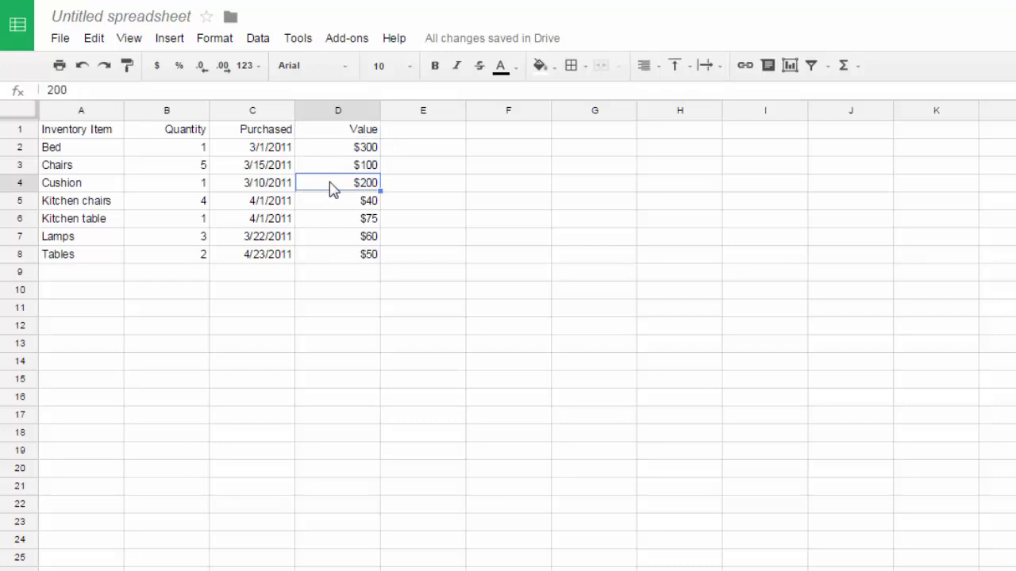
pyautogui.press('Delete')
pyautogui.write('300')
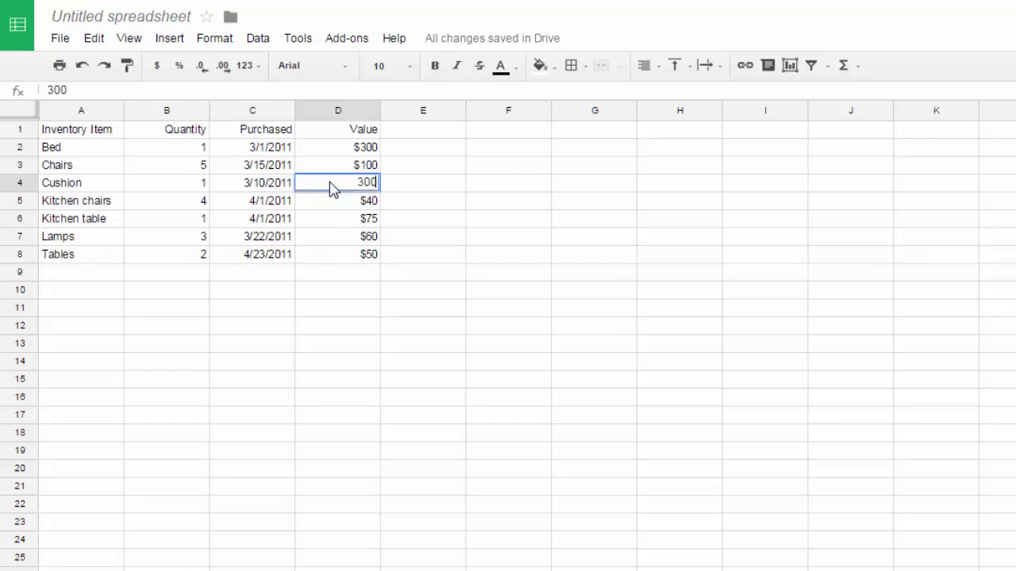
pyautogui.press('Return')
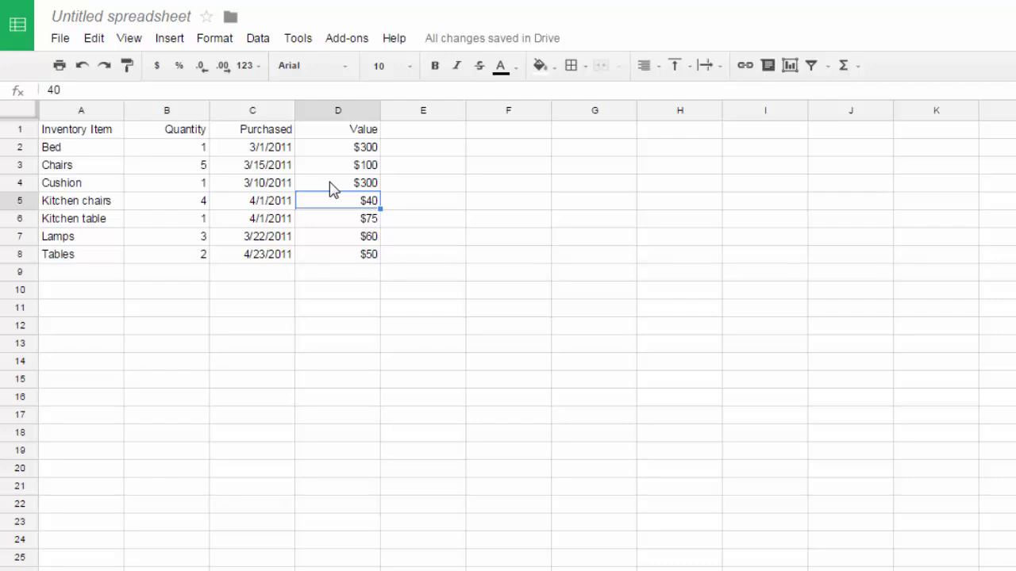
pyautogui.press('Up')
pyautogui.press('Up')
pyautogui.press('Up')
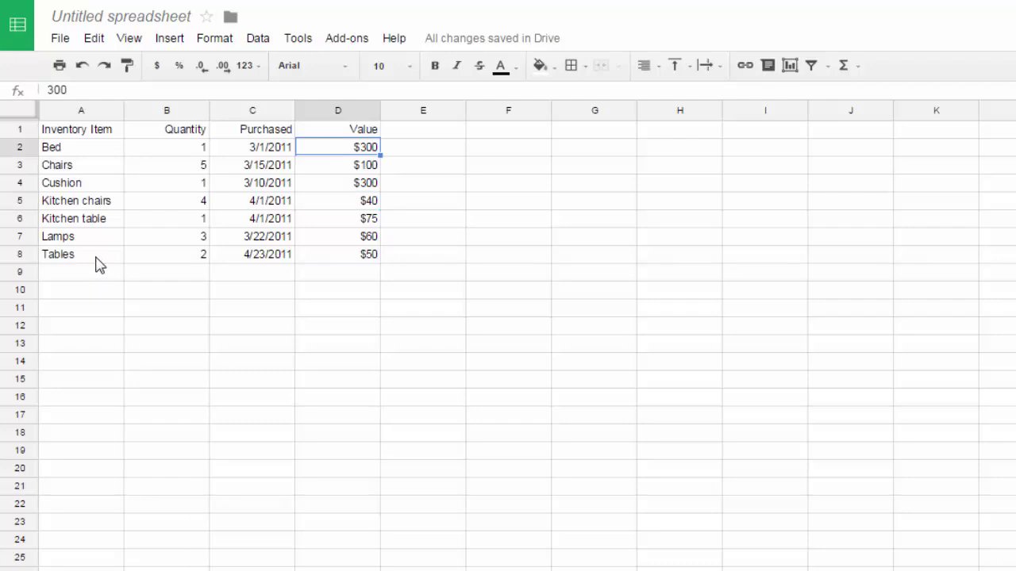
pyautogui.click(96, 257)
pyautogui.click(214, 38)
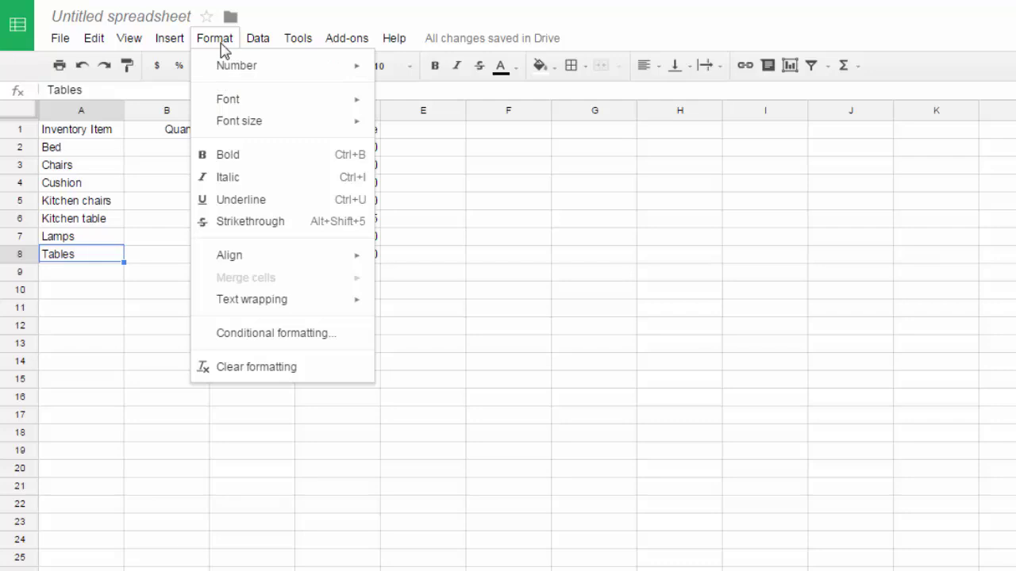
pyautogui.click(89, 264)
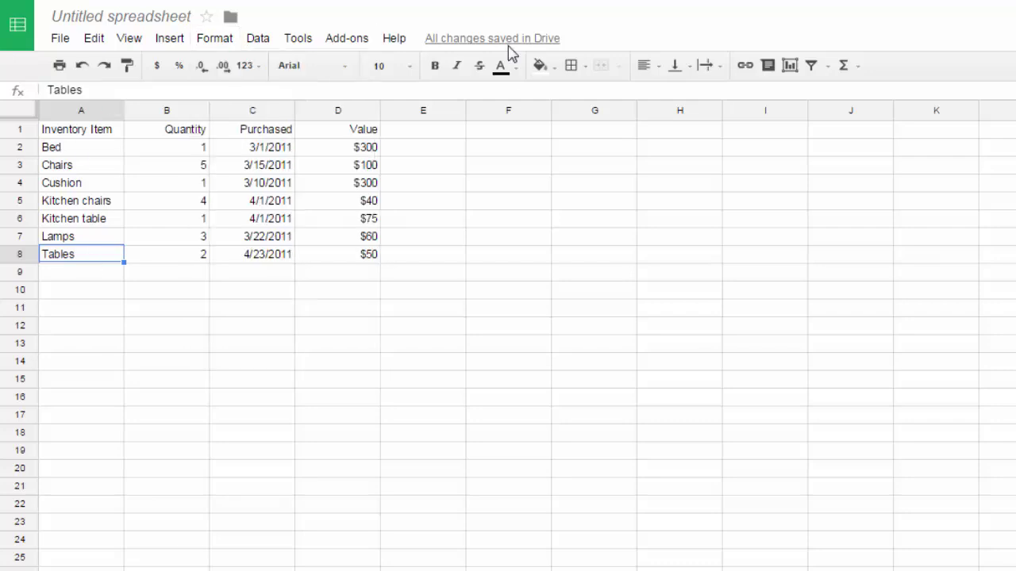
pyautogui.click(518, 70)
pyautogui.click(526, 139)
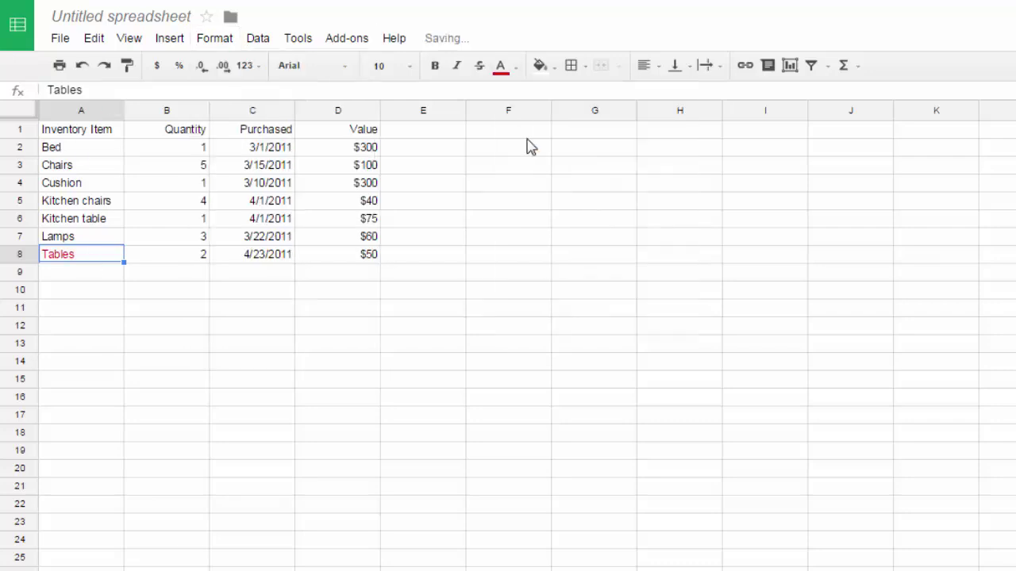
pyautogui.click(215, 38)
pyautogui.click(248, 367)
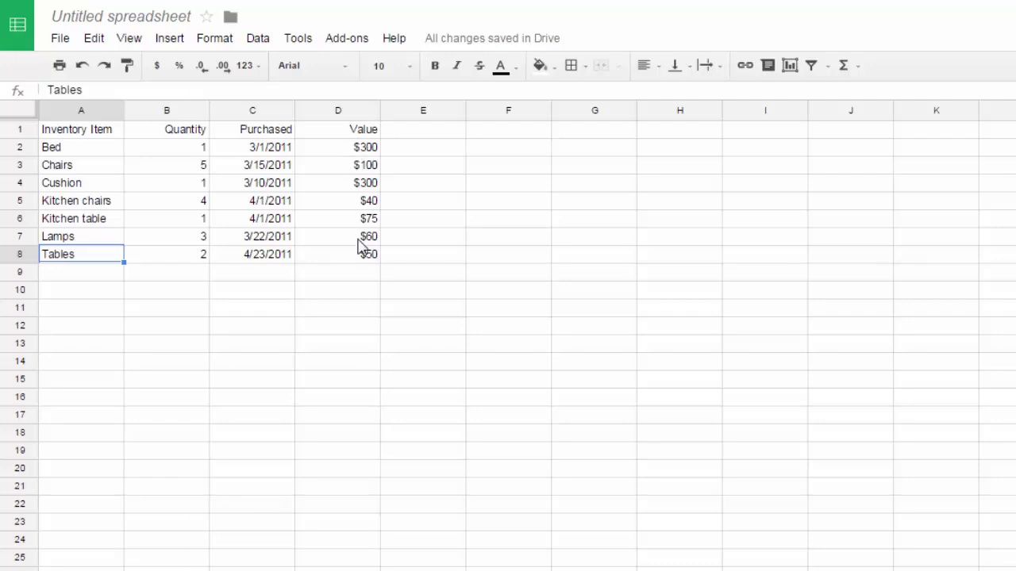
# Step: Format the Value amounts in D2:D8 as currency
pyautogui.moveTo(359, 149); pyautogui.dragTo(356, 258)
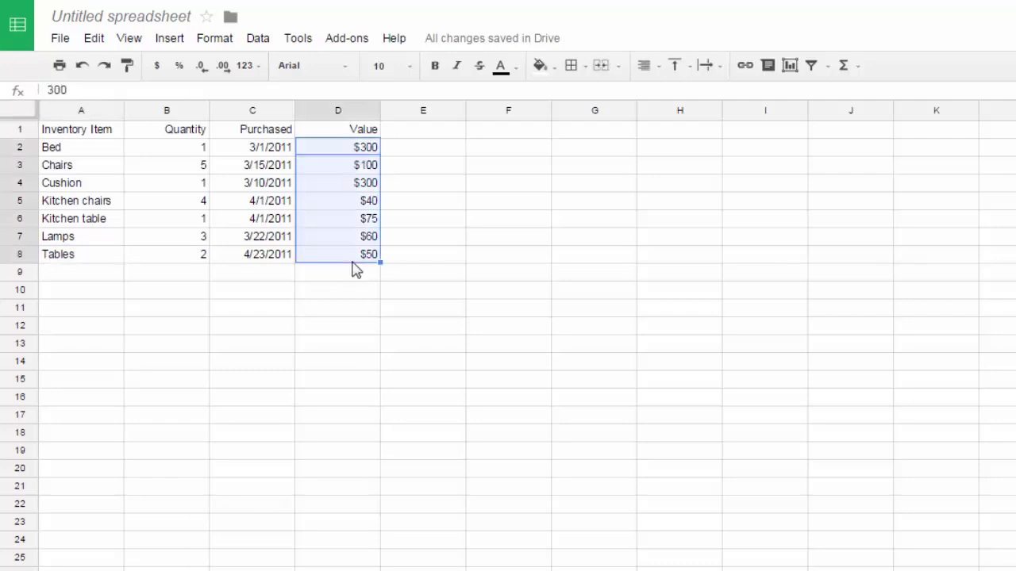
pyautogui.click(258, 69)
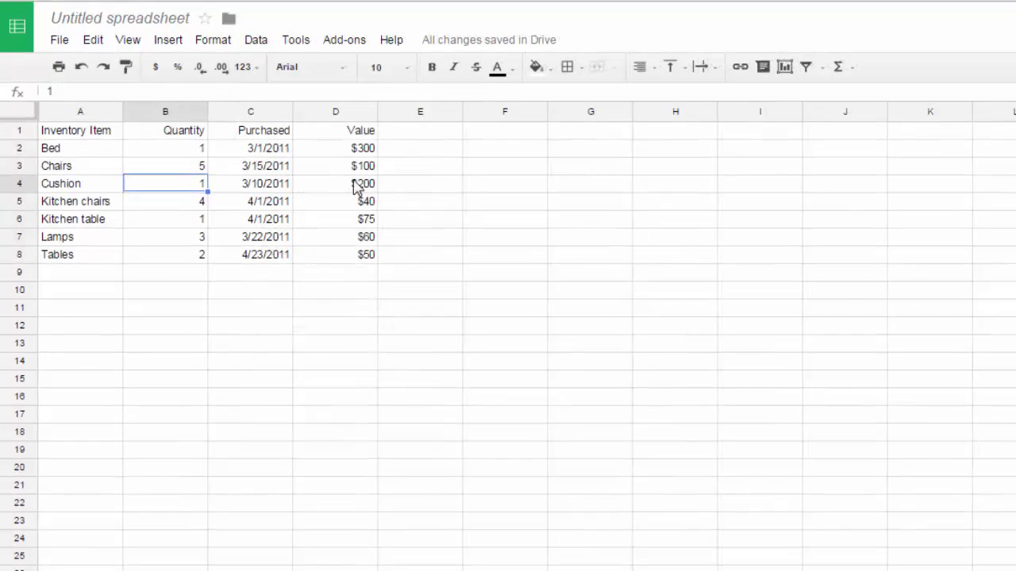
pyautogui.click(346, 151)
pyautogui.moveTo(346, 152); pyautogui.dragTo(348, 260)
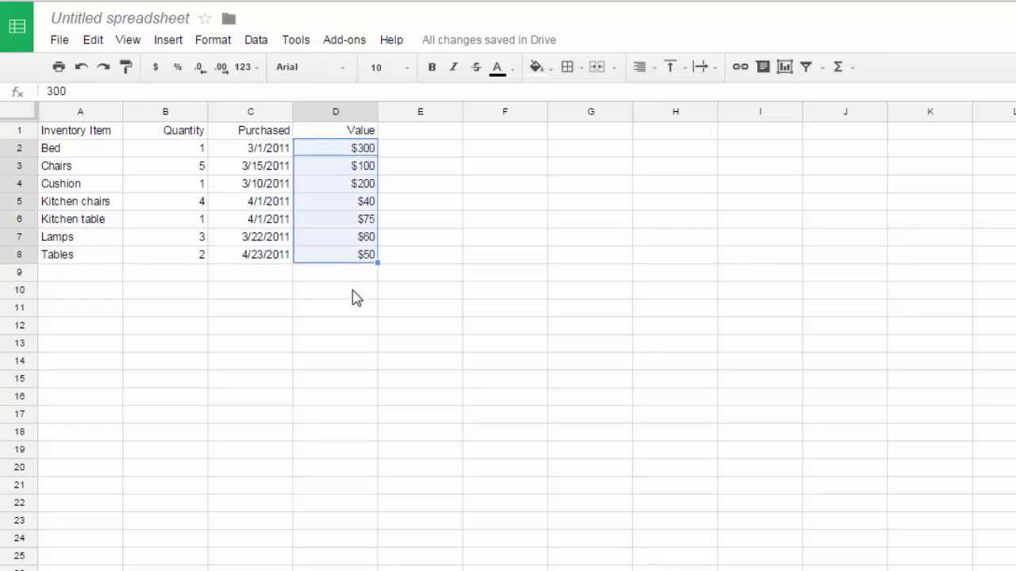
pyautogui.click(255, 68)
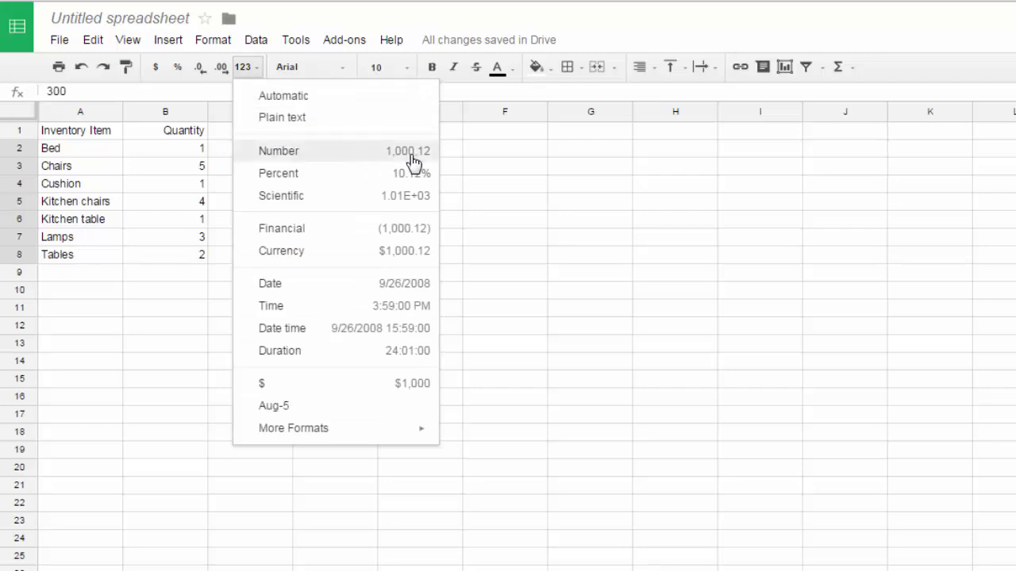
pyautogui.click(421, 257)
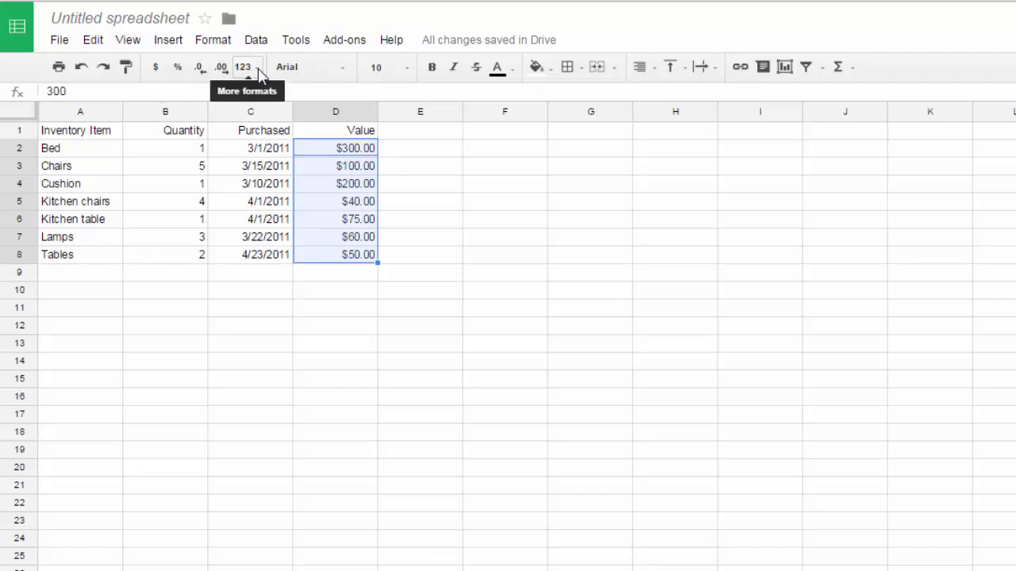
# Step: Remove both decimal places so the values show whole dollars
pyautogui.click(200, 70)
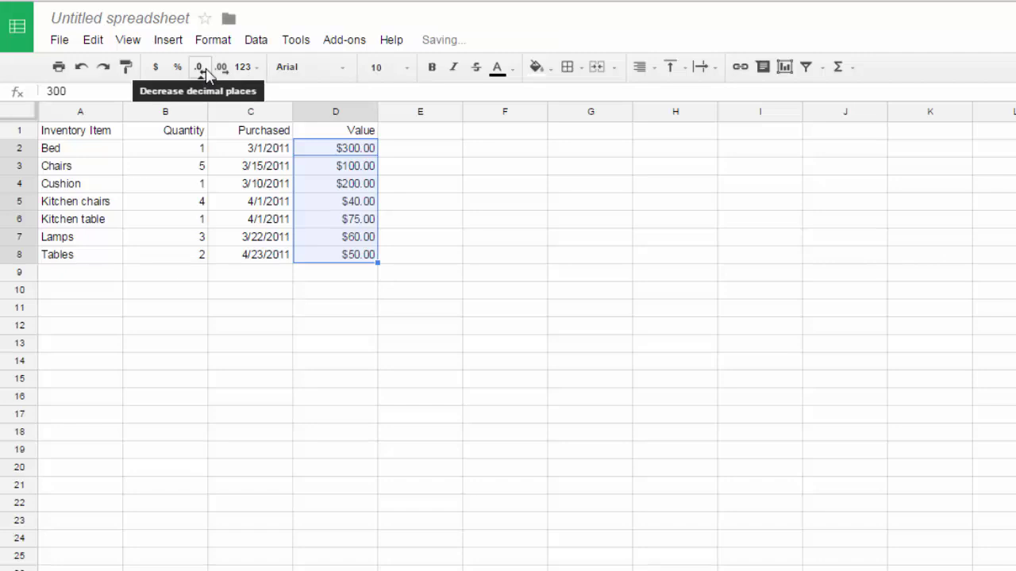
pyautogui.click(204, 71)
pyautogui.click(204, 71)
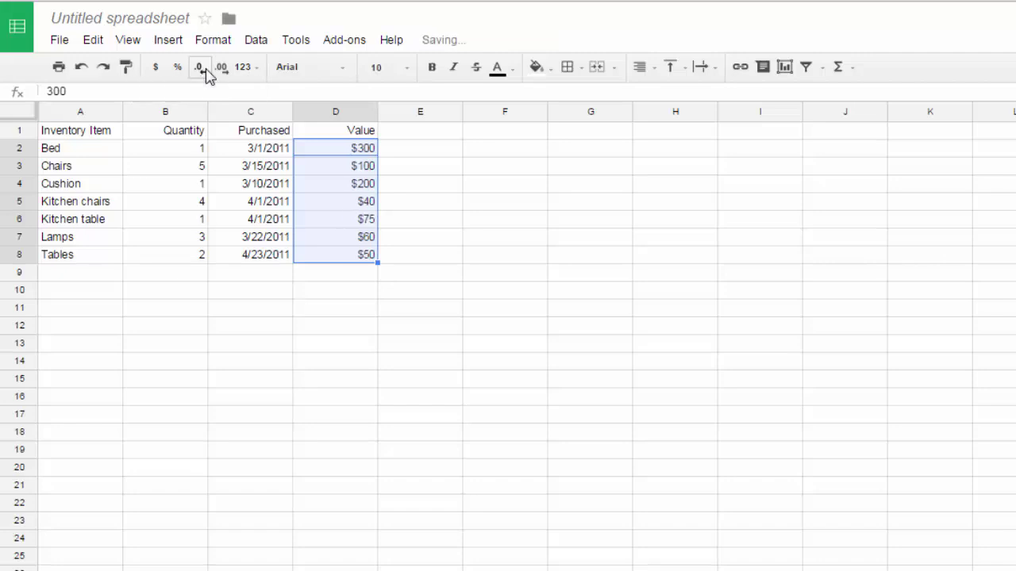
pyautogui.click(246, 68)
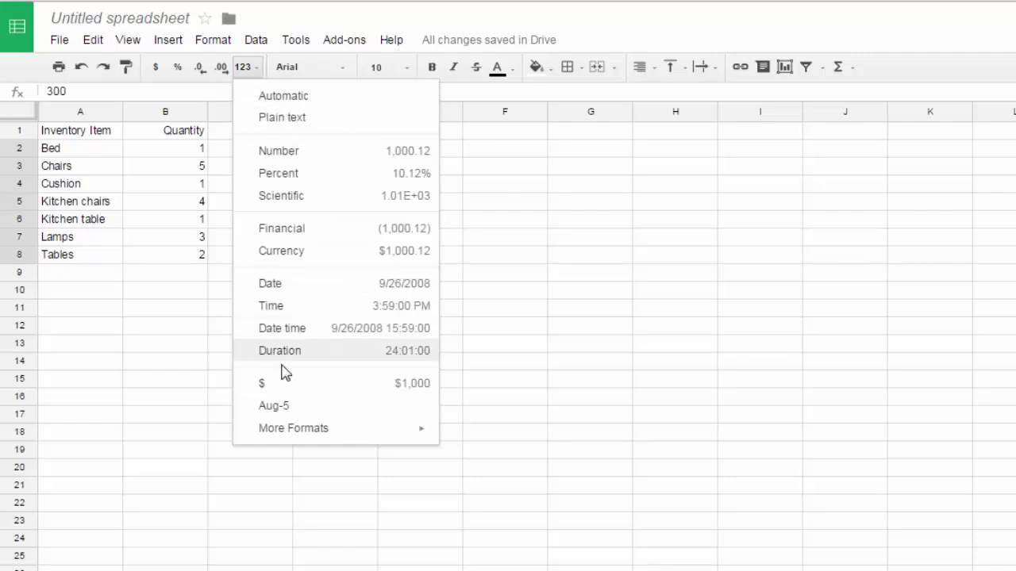
pyautogui.moveTo(278, 431)
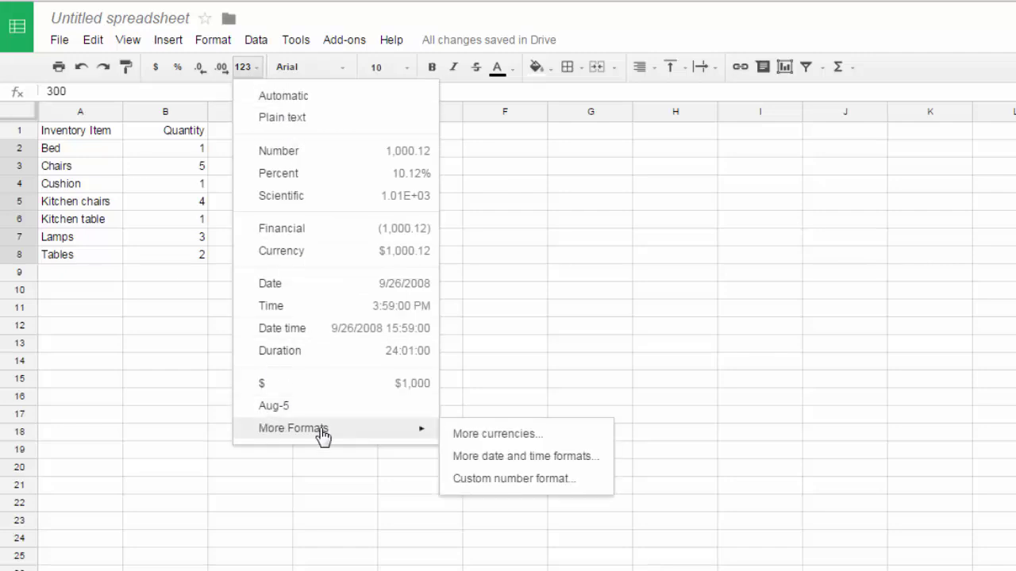
# Step: Apply a custom $ currency format in the $1,000 style to D2:D8
pyautogui.click(500, 435)
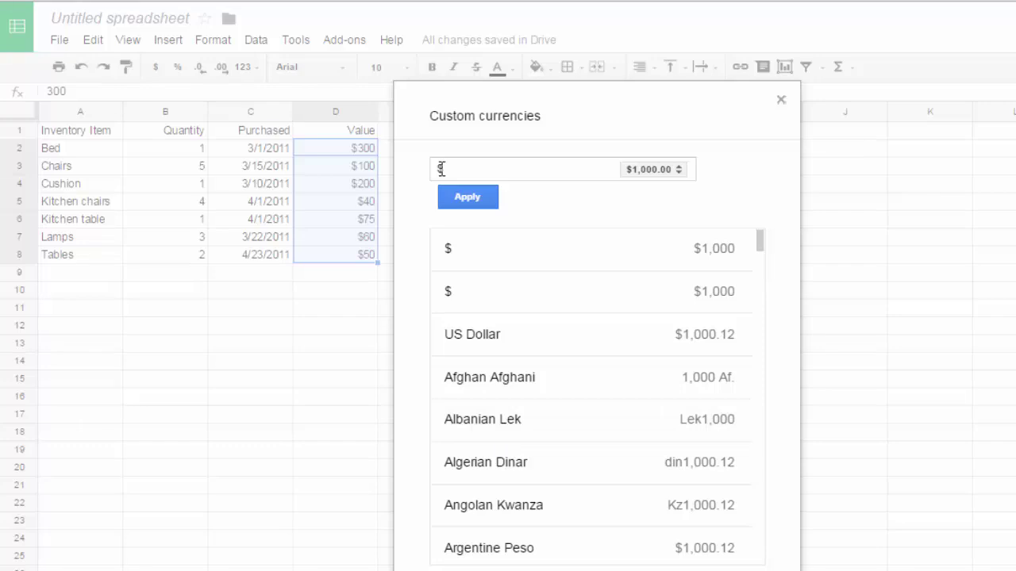
pyautogui.click(681, 175)
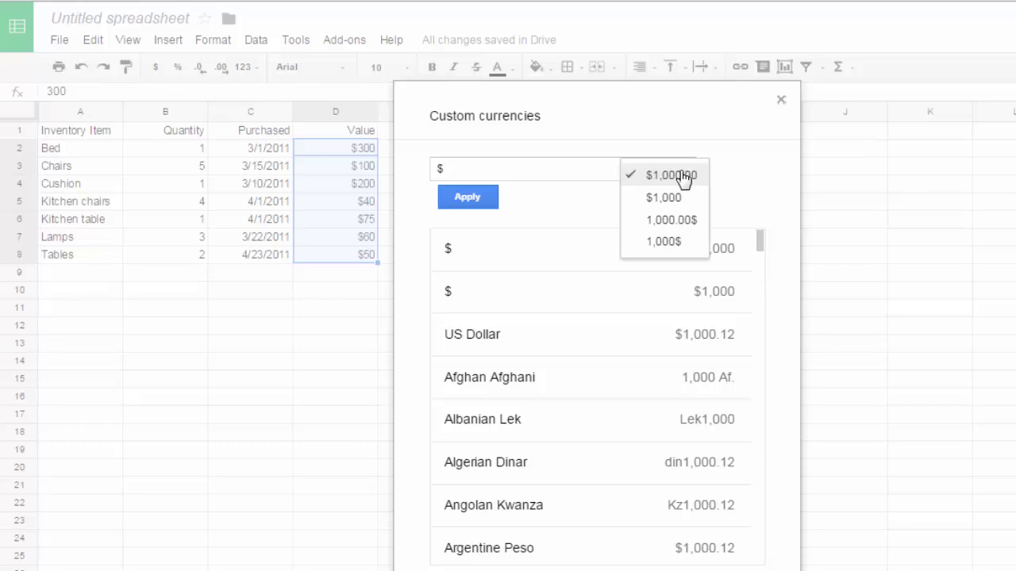
pyautogui.click(669, 198)
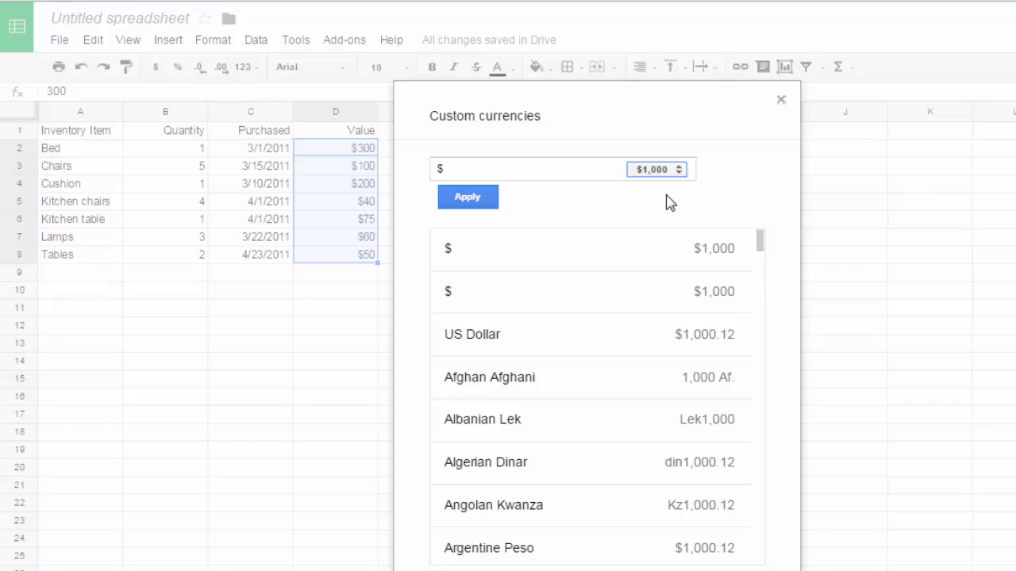
pyautogui.click(707, 251)
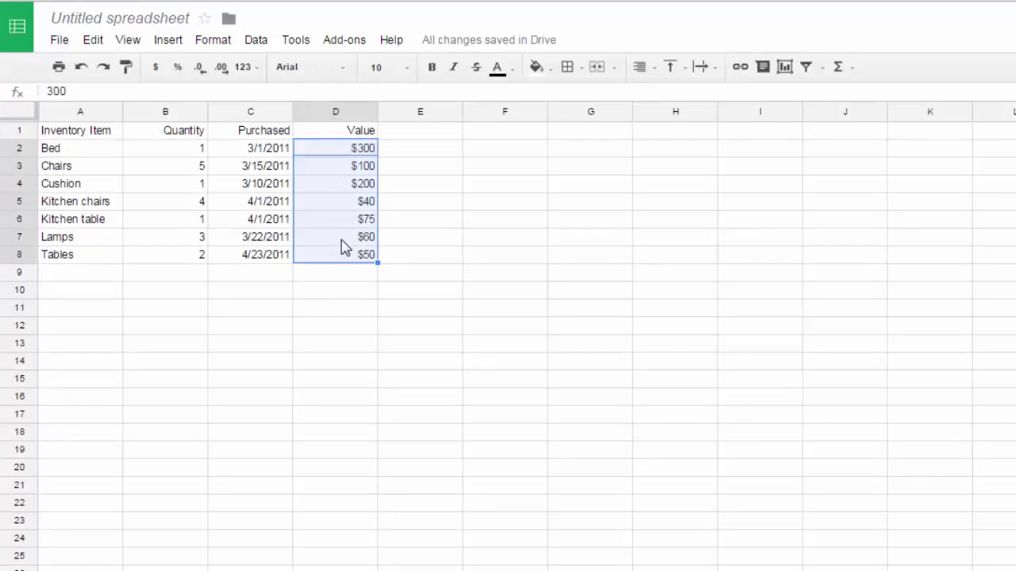
pyautogui.click(423, 274)
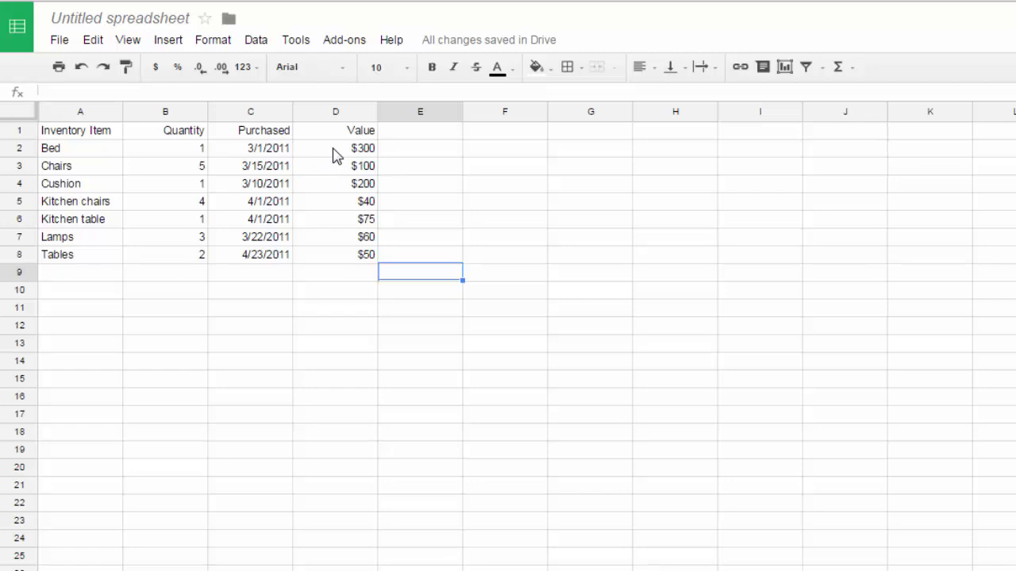
pyautogui.click(334, 154)
pyautogui.moveTo(334, 151); pyautogui.dragTo(341, 263)
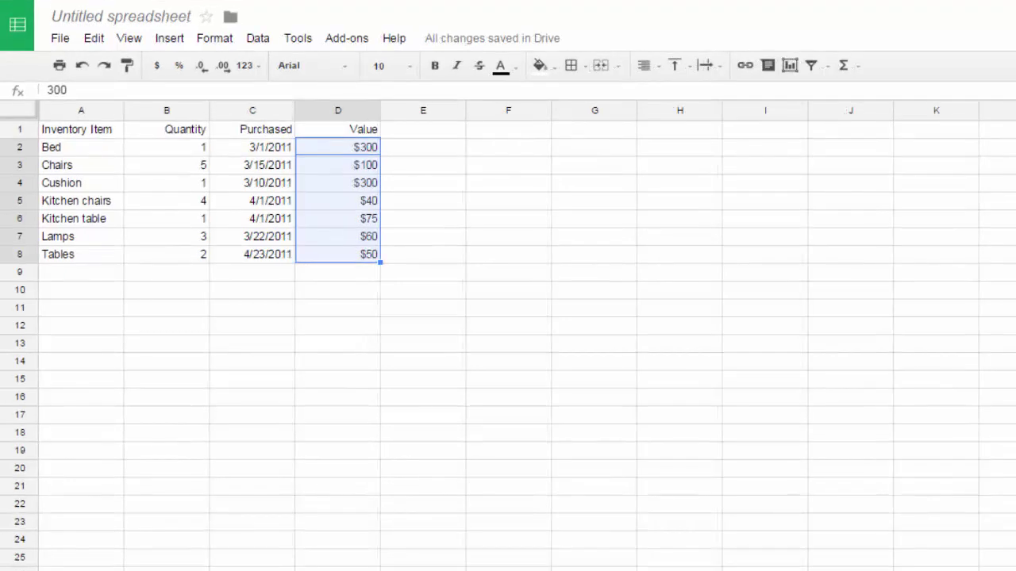
pyautogui.click(495, 399)
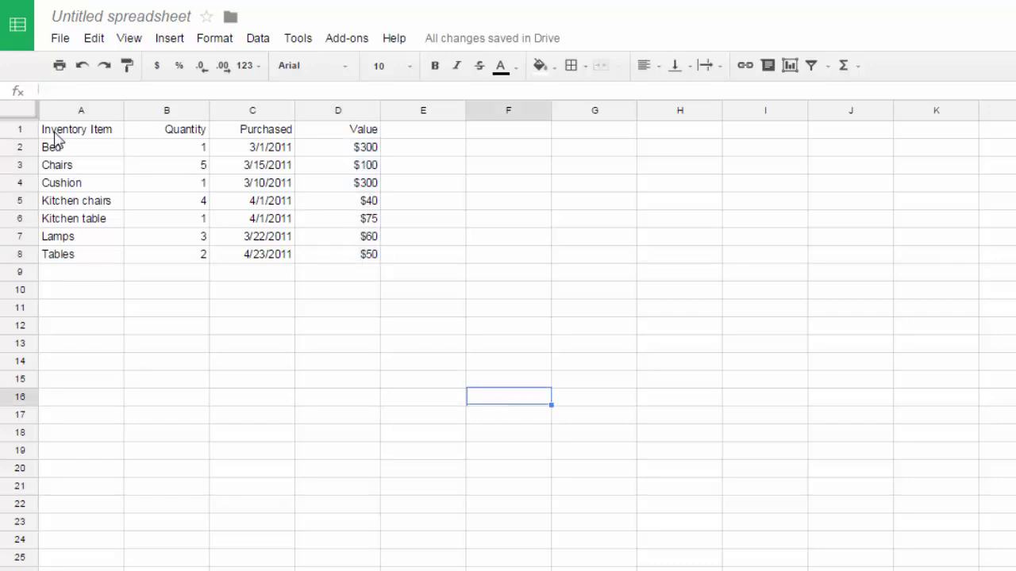
pyautogui.moveTo(62, 133); pyautogui.dragTo(261, 141)
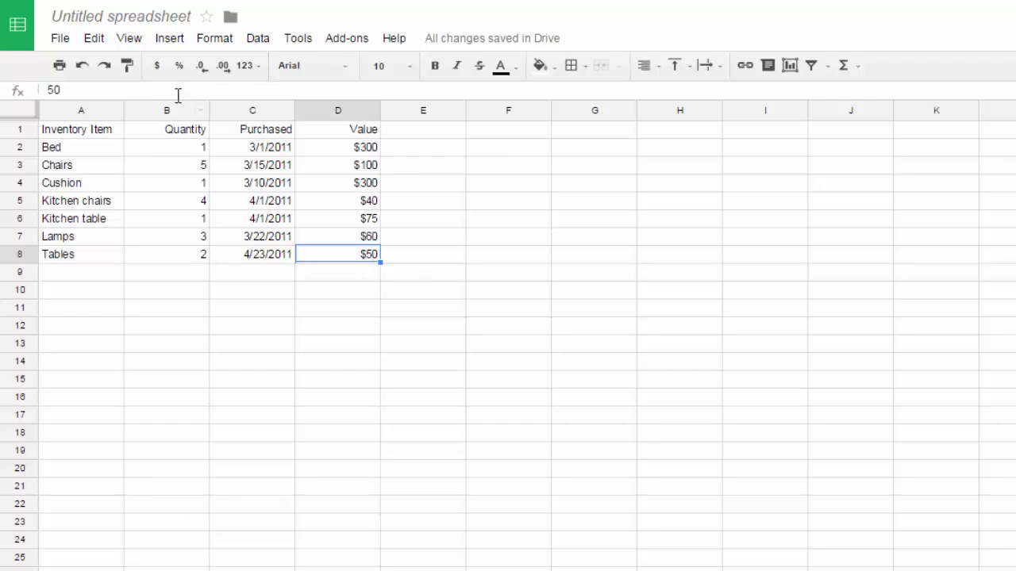
pyautogui.click(104, 90)
pyautogui.click(94, 289)
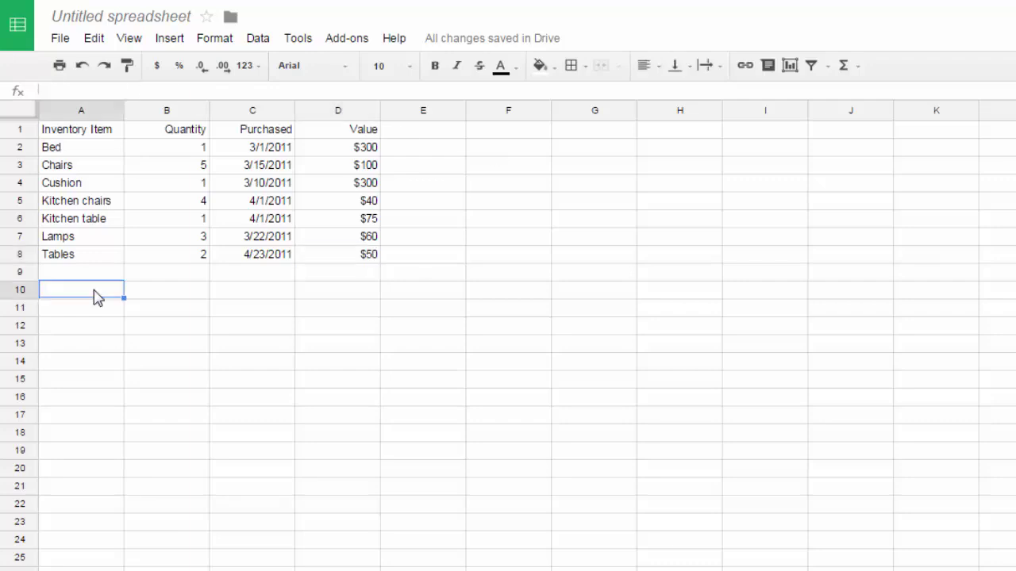
pyautogui.write('a1:')
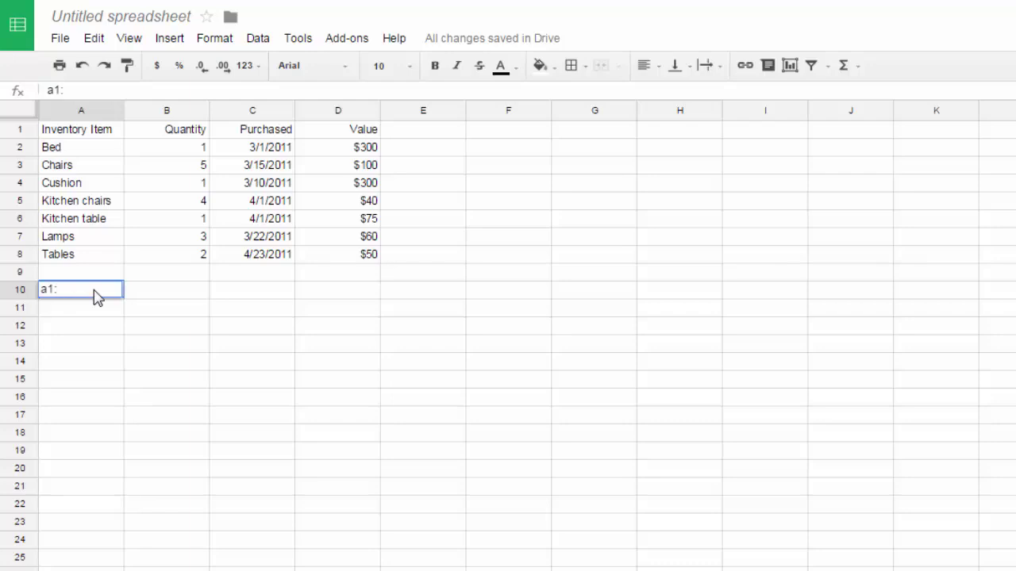
pyautogui.write('d8')
pyautogui.press('Return')
pyautogui.hotkey('ctrl', 'z')
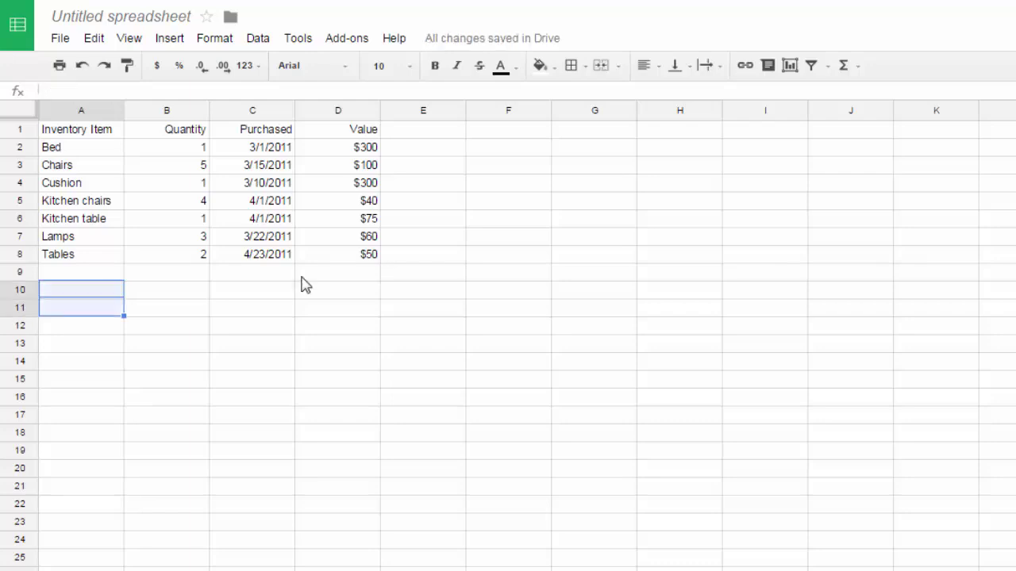
pyautogui.moveTo(77, 131); pyautogui.dragTo(349, 253)
pyautogui.click(575, 292)
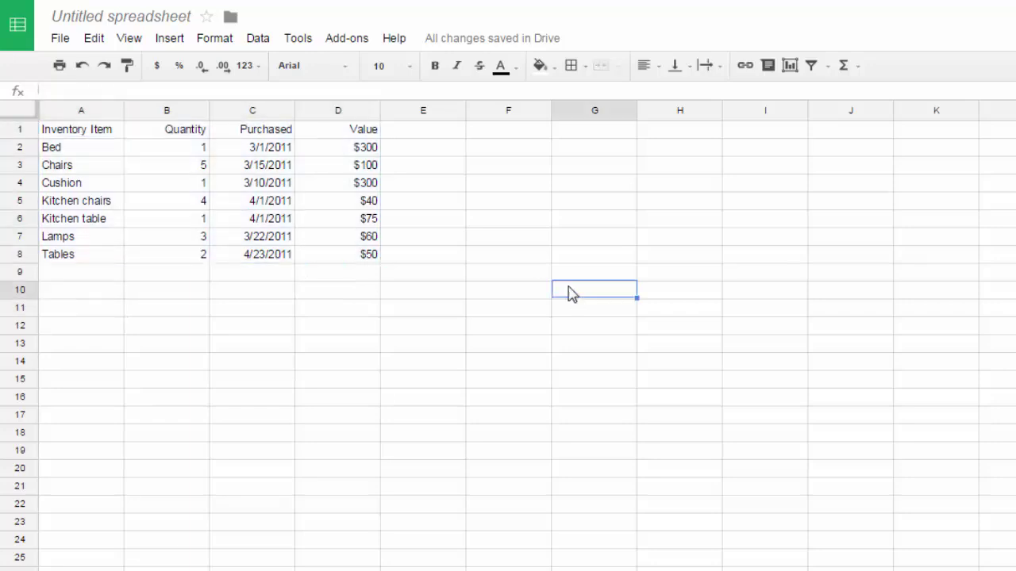
pyautogui.click(70, 136)
pyautogui.moveTo(70, 136)
pyautogui.mouseDown()
pyautogui.moveTo(109, 181)
pyautogui.moveTo(354, 260)
pyautogui.moveTo(74, 137)
pyautogui.mouseUp()
pyautogui.click(548, 306)
pyautogui.click(631, 295)
pyautogui.click(83, 135)
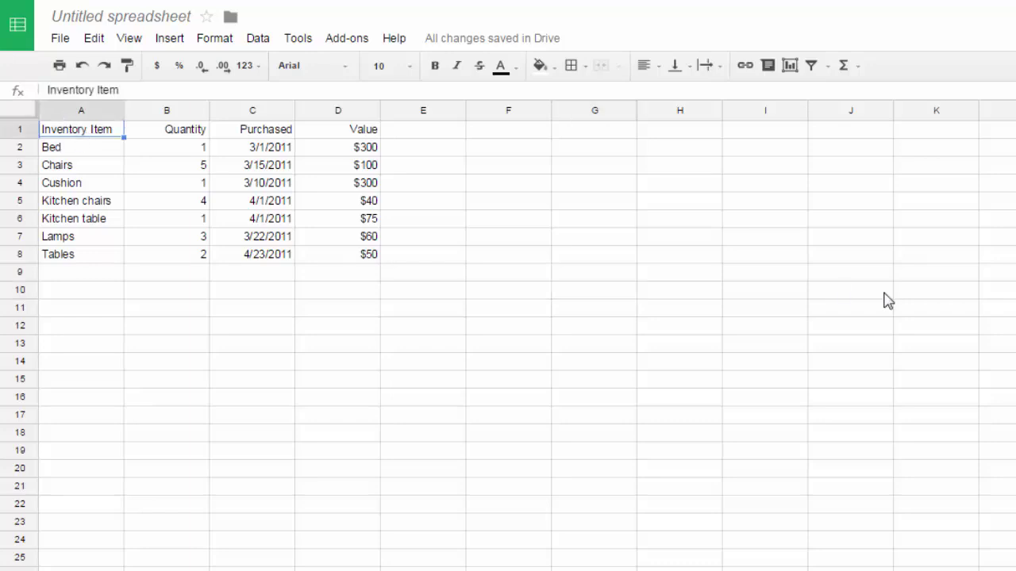
pyautogui.hotkey('shift', 'Down')
pyautogui.hotkey('shift', 'Down')
pyautogui.hotkey('shift', 'Down')
pyautogui.hotkey('shift', 'Down')
pyautogui.hotkey('shift', 'Down')
pyautogui.hotkey('shift', 'Down')
pyautogui.hotkey('shift', 'Down')
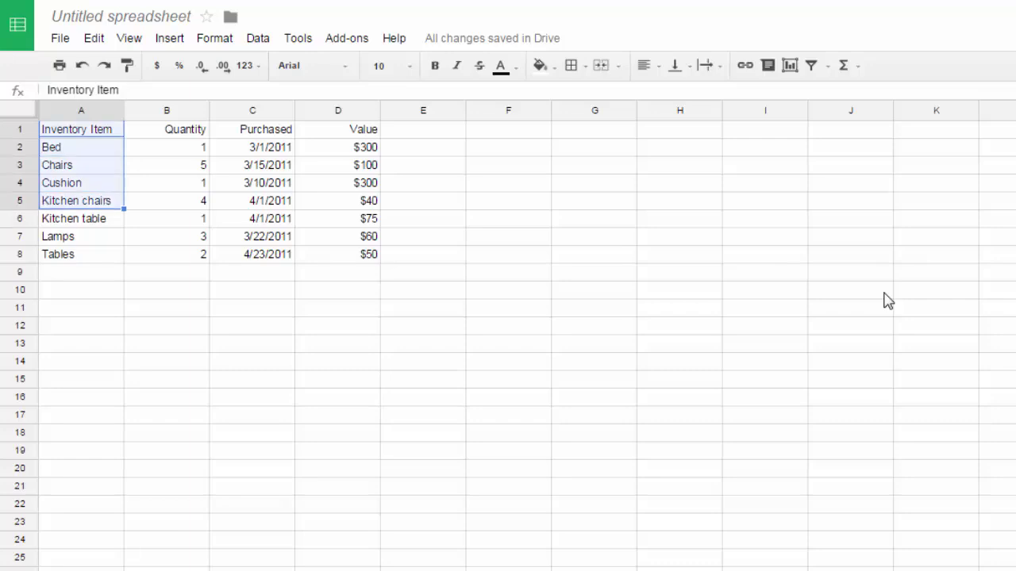
pyautogui.hotkey('shift', 'Right')
pyautogui.hotkey('shift', 'Right')
pyautogui.hotkey('shift', 'Right')
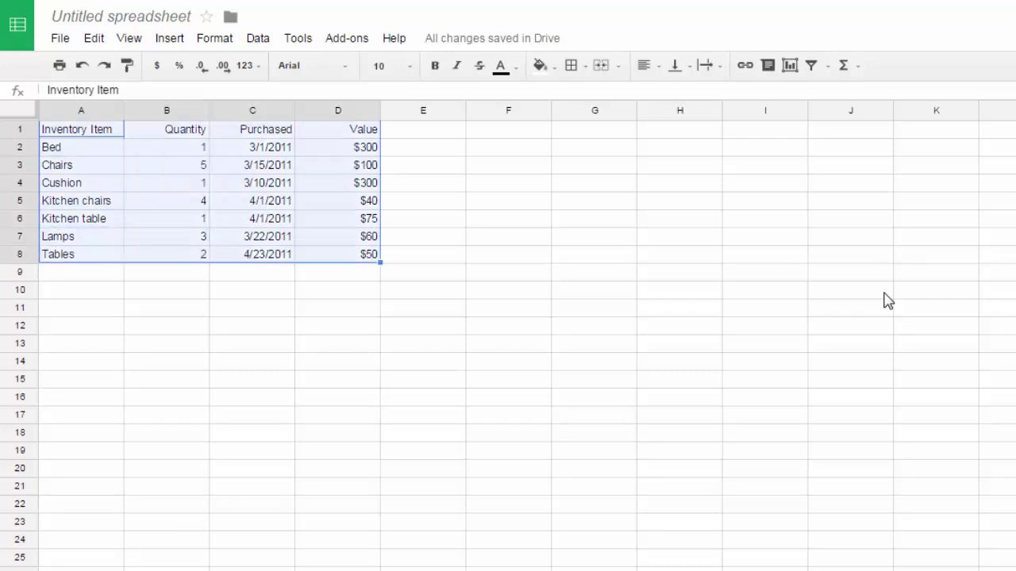
pyautogui.click(367, 256)
pyautogui.hotkey('shift', 'Up')
pyautogui.hotkey('shift', 'Up')
pyautogui.hotkey('shift', 'Up')
pyautogui.hotkey('shift', 'Up')
pyautogui.hotkey('shift', 'Up')
pyautogui.hotkey('shift', 'Up')
pyautogui.hotkey('shift', 'Up')
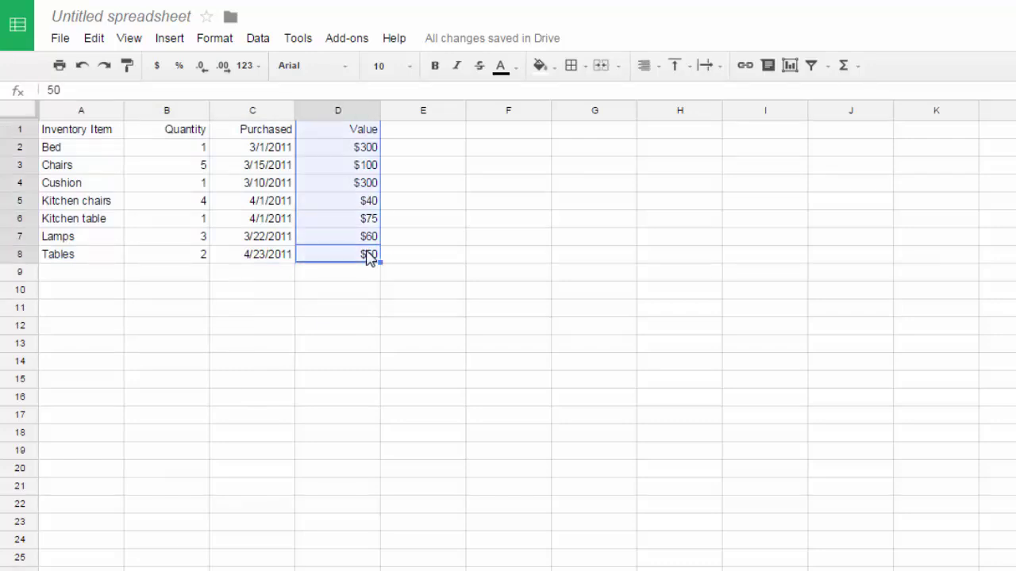
pyautogui.hotkey('shift', 'Left')
pyautogui.hotkey('shift', 'Left')
pyautogui.hotkey('shift', 'Left')
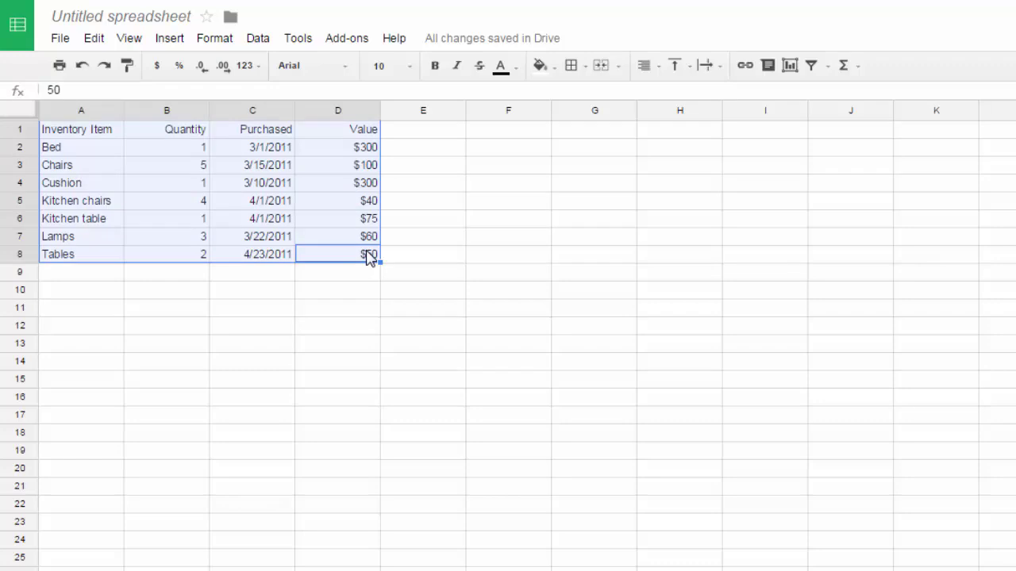
pyautogui.click(182, 130)
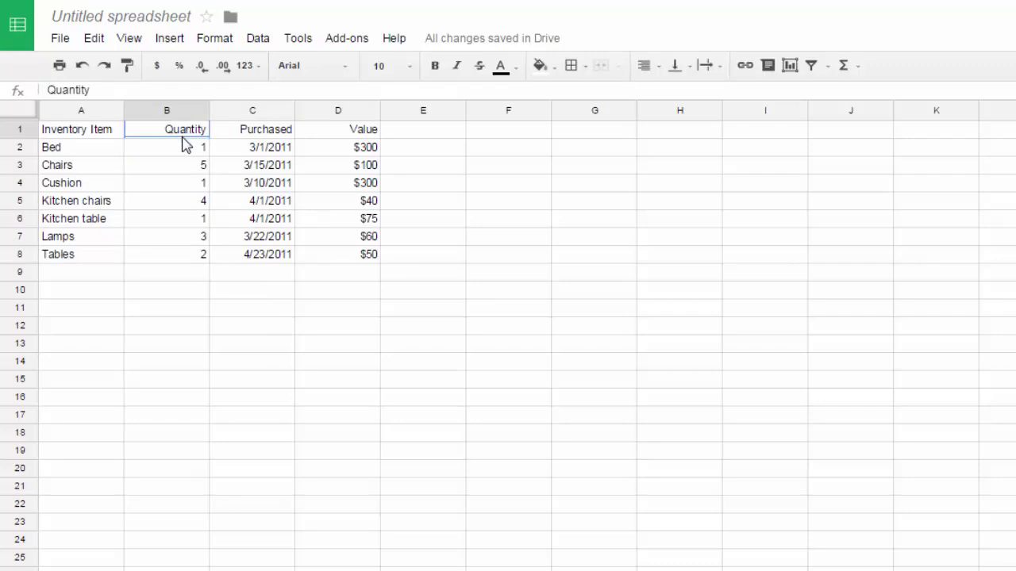
pyautogui.moveTo(183, 136); pyautogui.dragTo(182, 148)
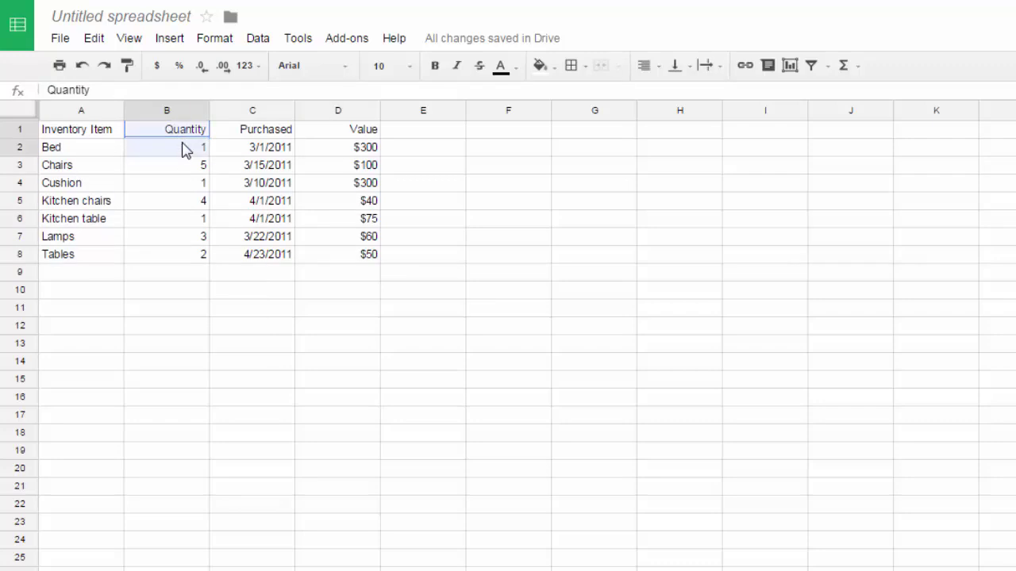
pyautogui.click(269, 170)
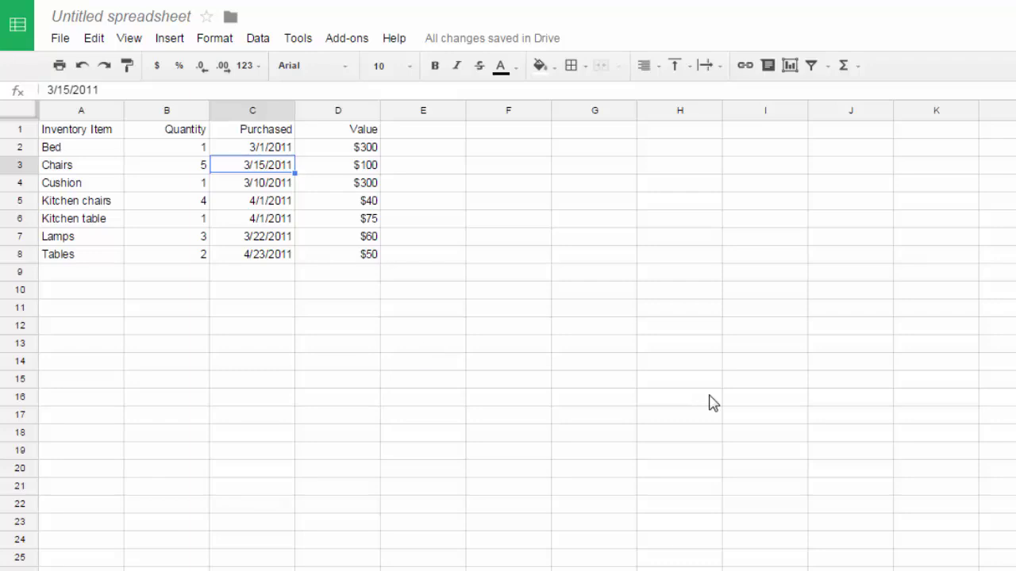
pyautogui.hotkey('shift', 'Right')
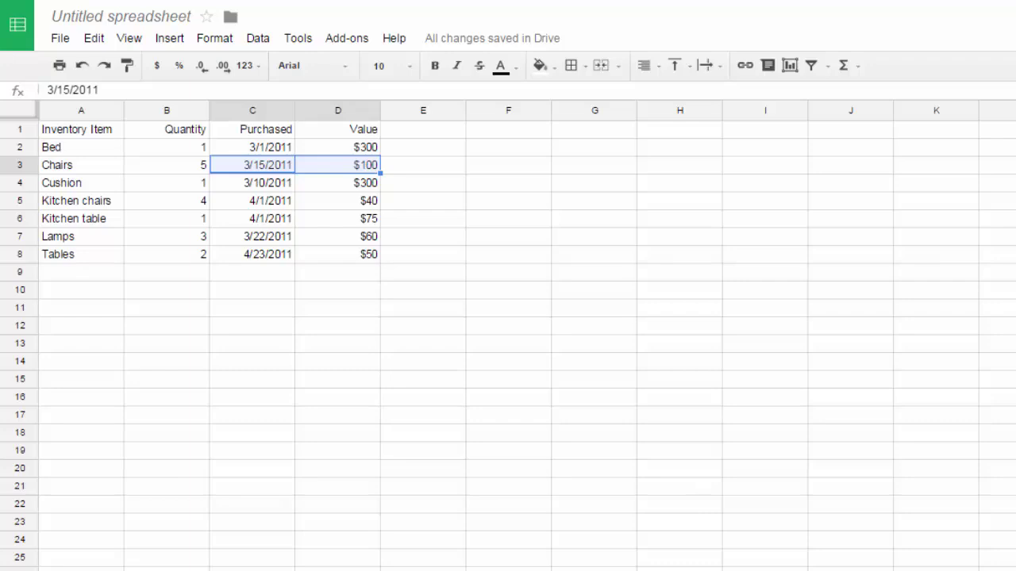
pyautogui.click(79, 307)
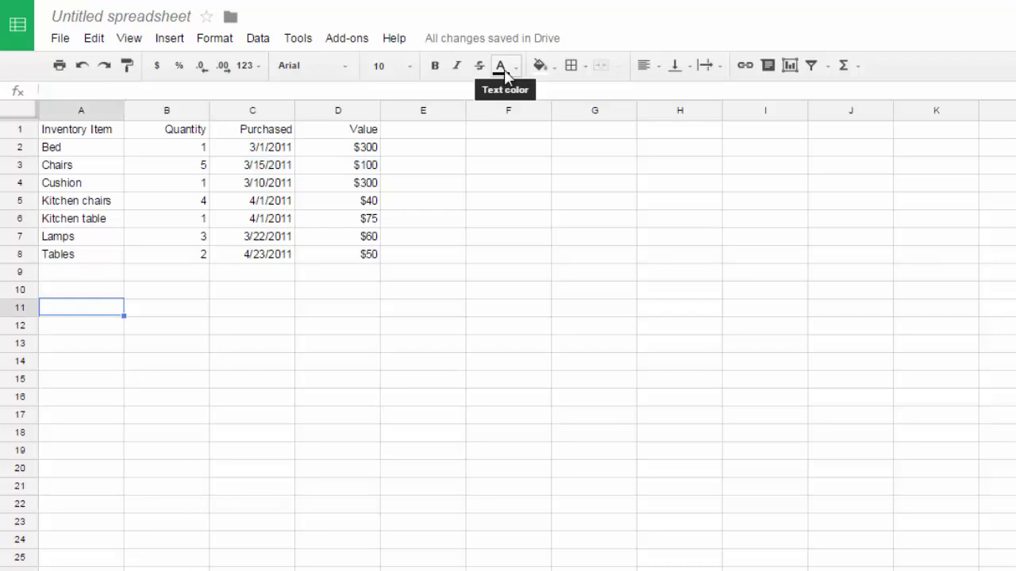
# Step: Select the header row A1:D1 and centre its text
pyautogui.click(74, 134)
pyautogui.moveTo(74, 140); pyautogui.dragTo(61, 254)
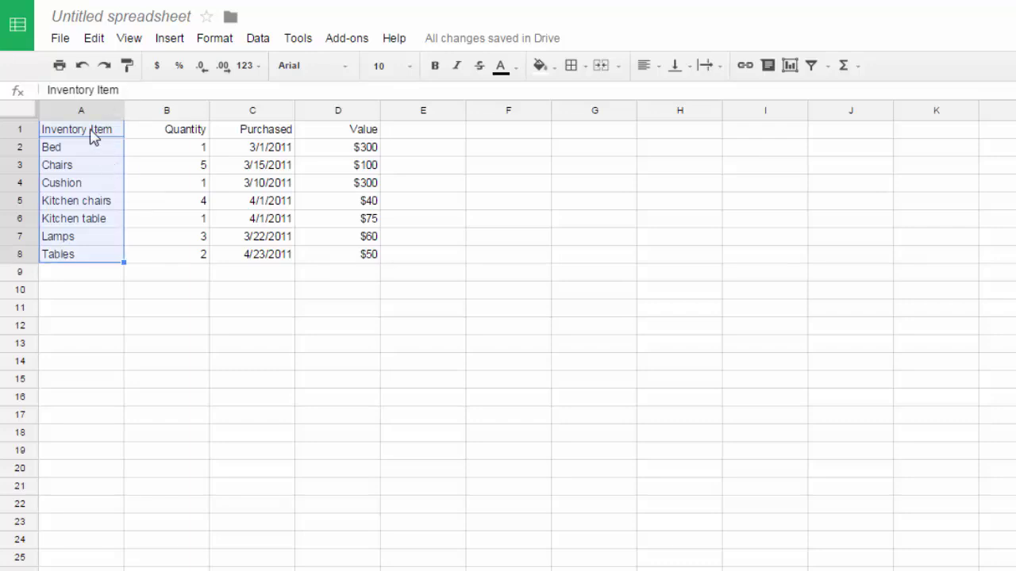
pyautogui.moveTo(91, 135); pyautogui.dragTo(337, 139)
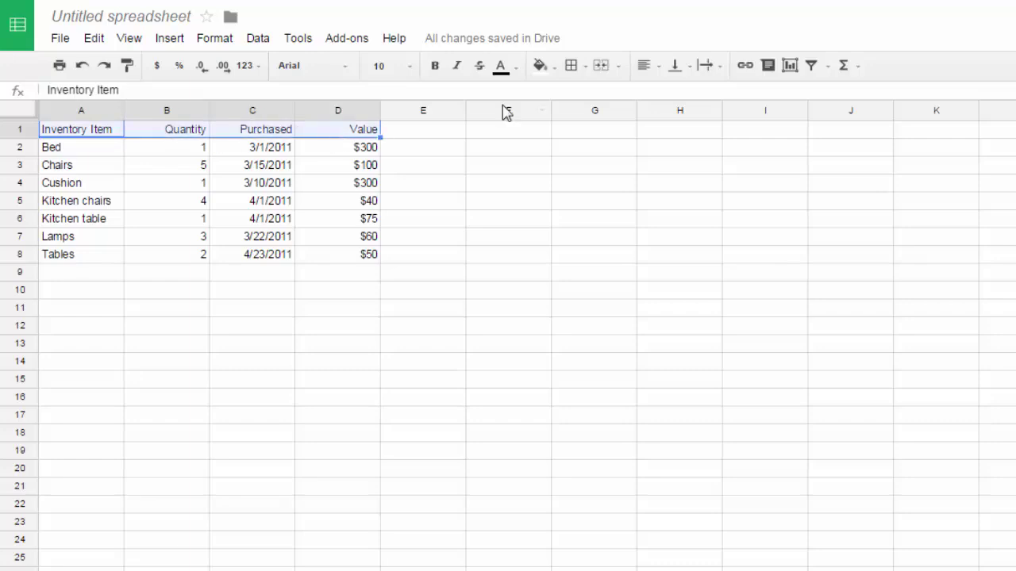
pyautogui.click(662, 67)
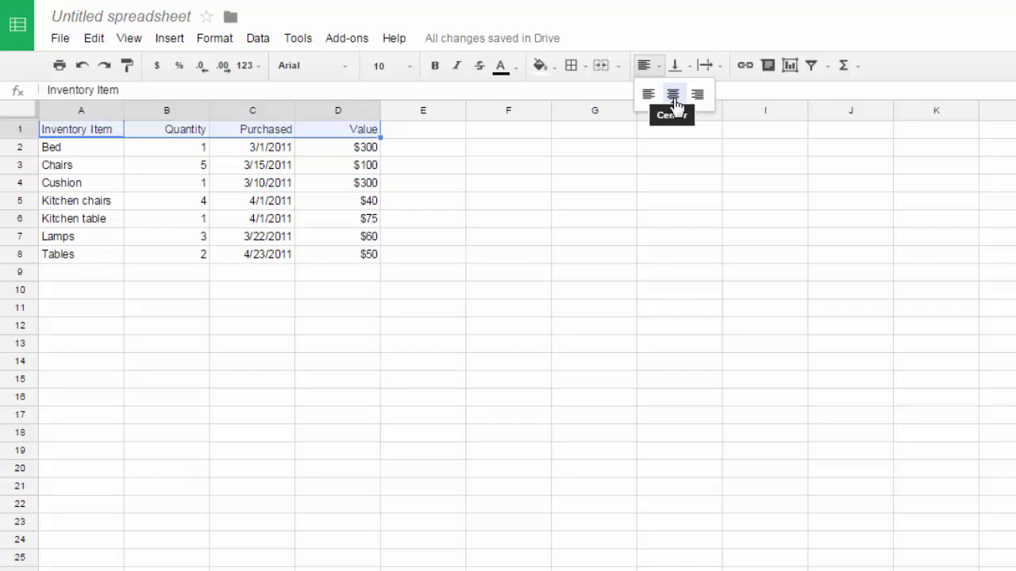
pyautogui.click(673, 95)
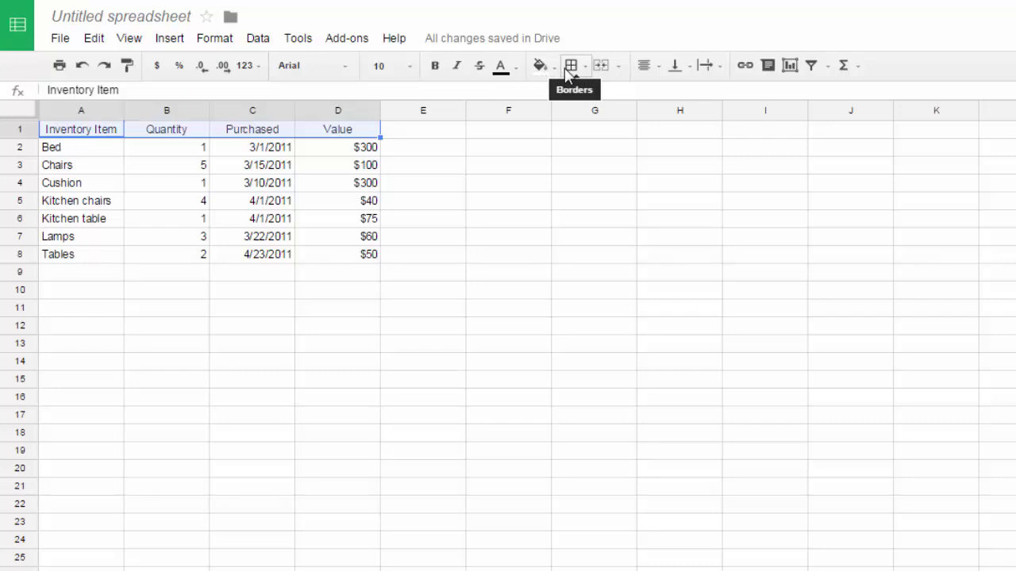
# Step: Give the header row a dark blue fill and white text
pyautogui.click(552, 68)
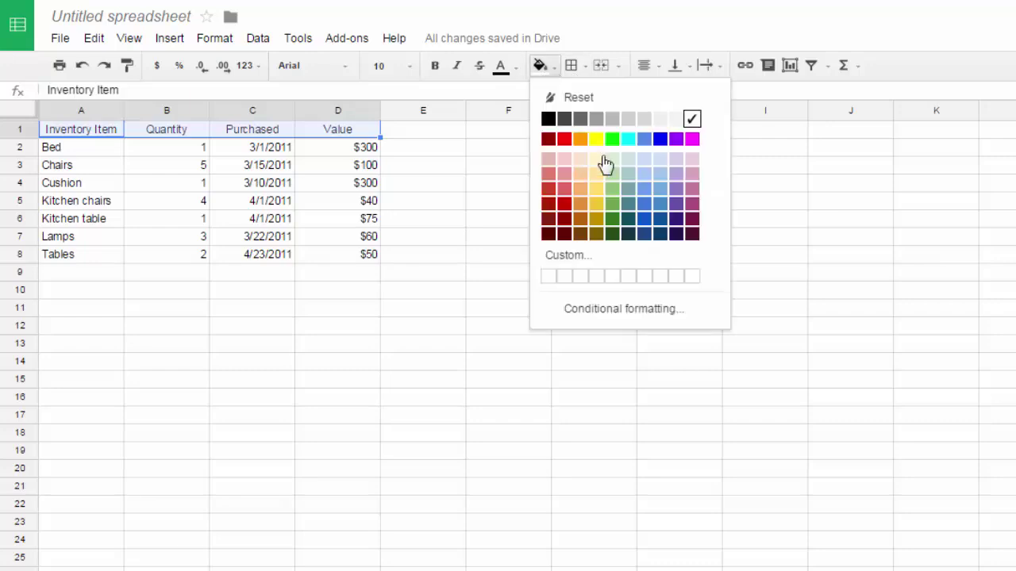
pyautogui.click(645, 220)
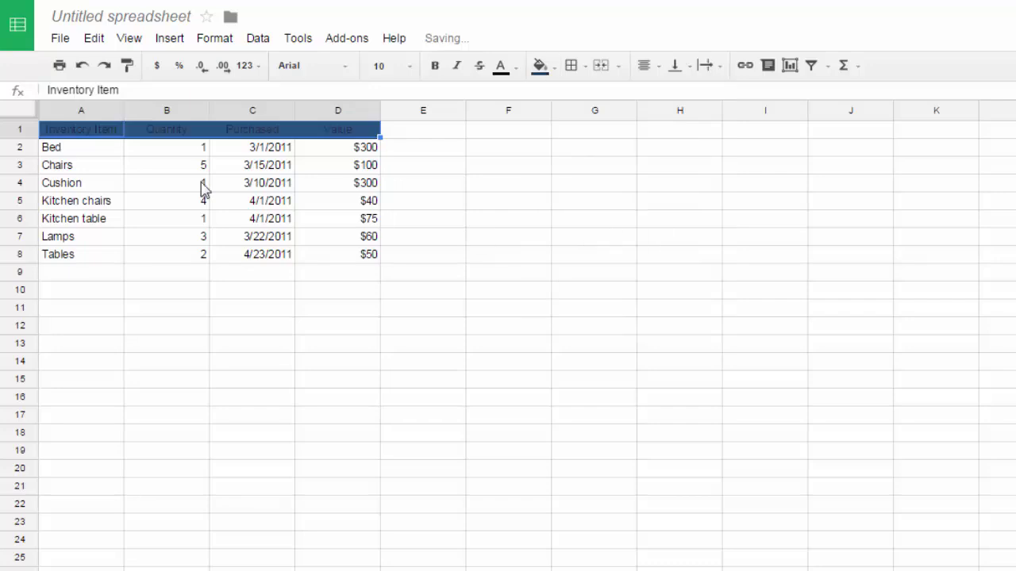
pyautogui.click(517, 70)
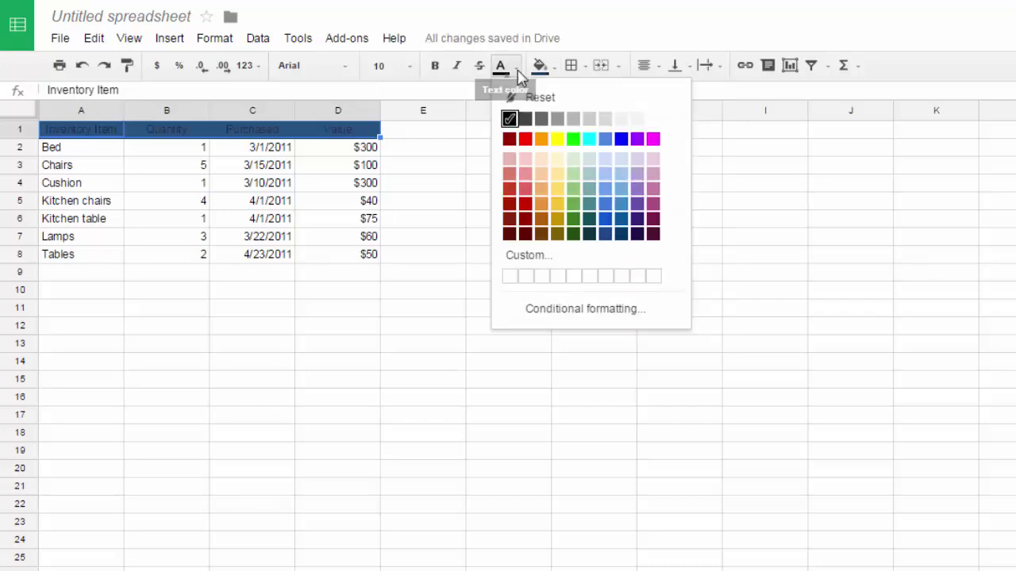
pyautogui.click(638, 117)
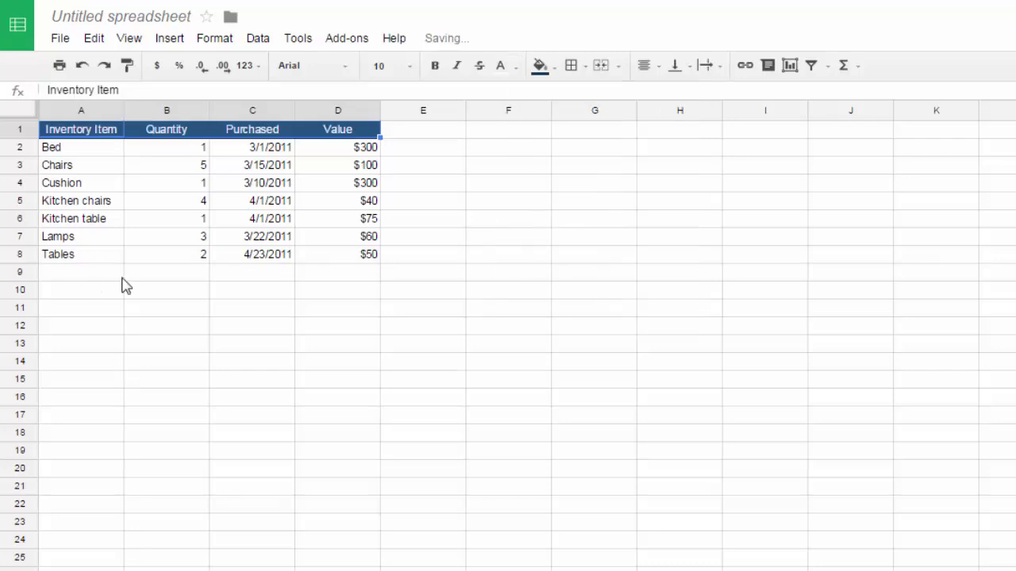
pyautogui.click(91, 279)
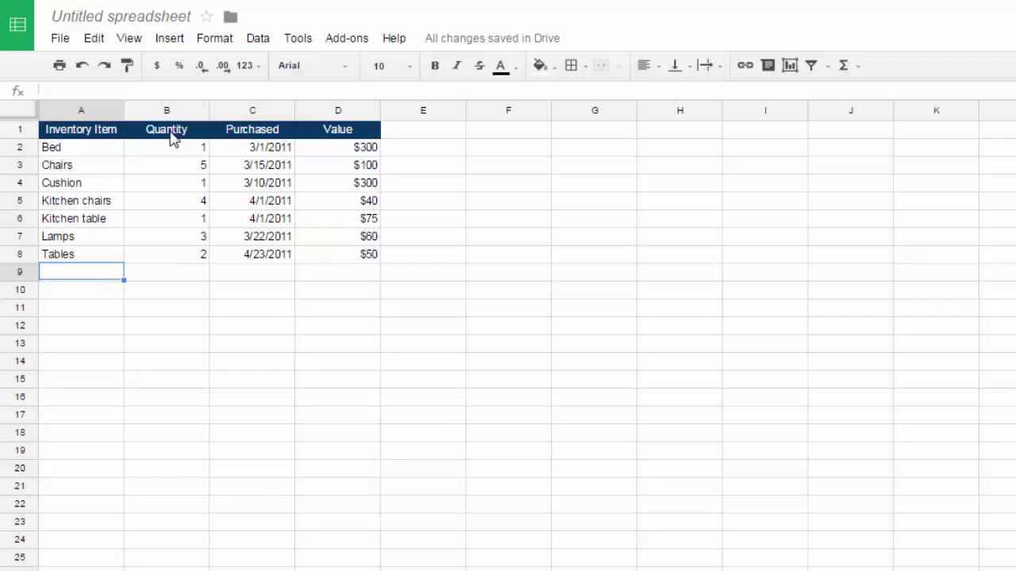
# Step: Make the A1:D1 header bold at size 12 and autofit column A to fit 'Inventory Item'
pyautogui.moveTo(80, 129); pyautogui.dragTo(341, 129)
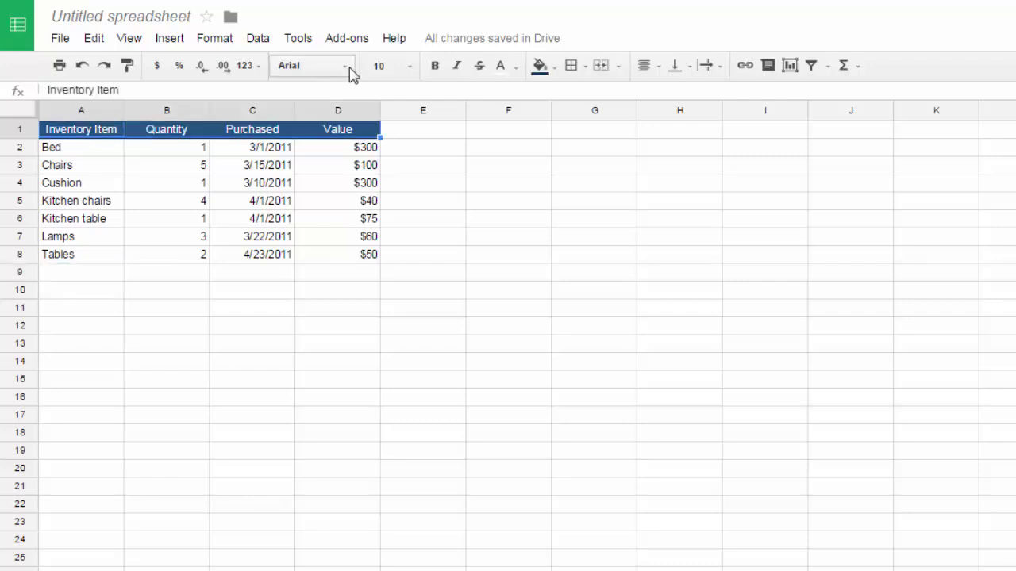
pyautogui.click(412, 70)
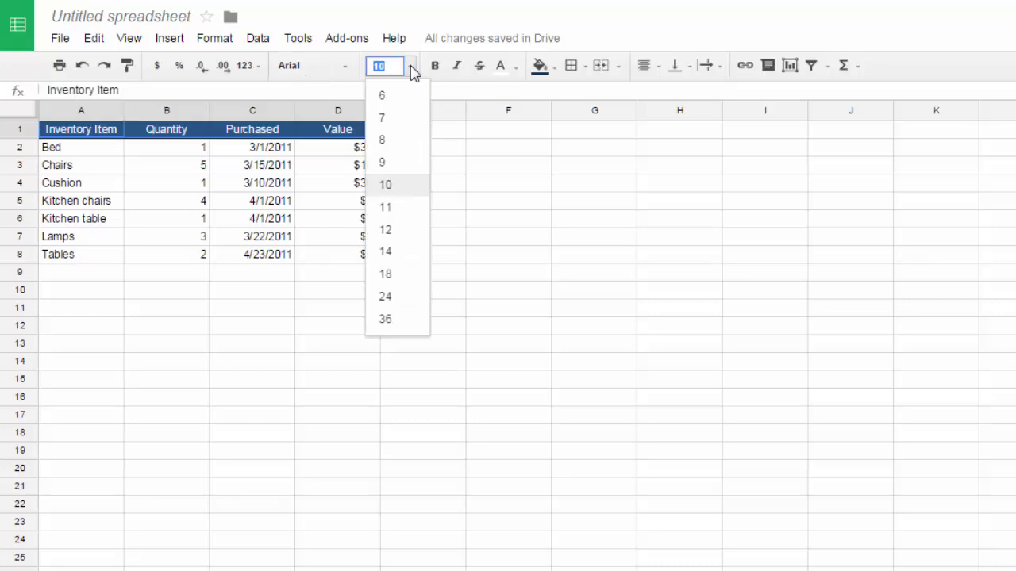
pyautogui.click(382, 232)
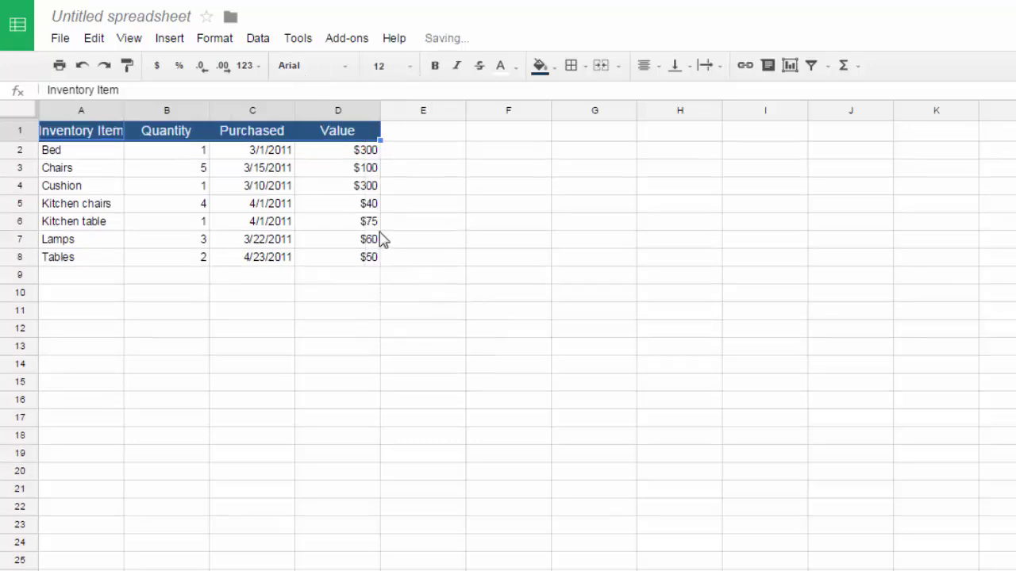
pyautogui.click(435, 66)
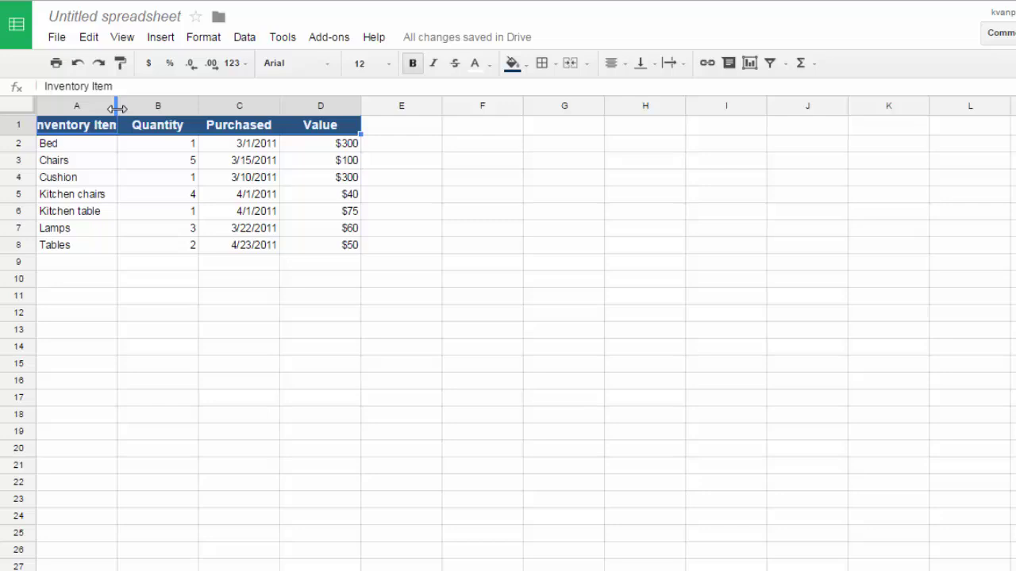
pyautogui.moveTo(116, 108); pyautogui.dragTo(159, 106)
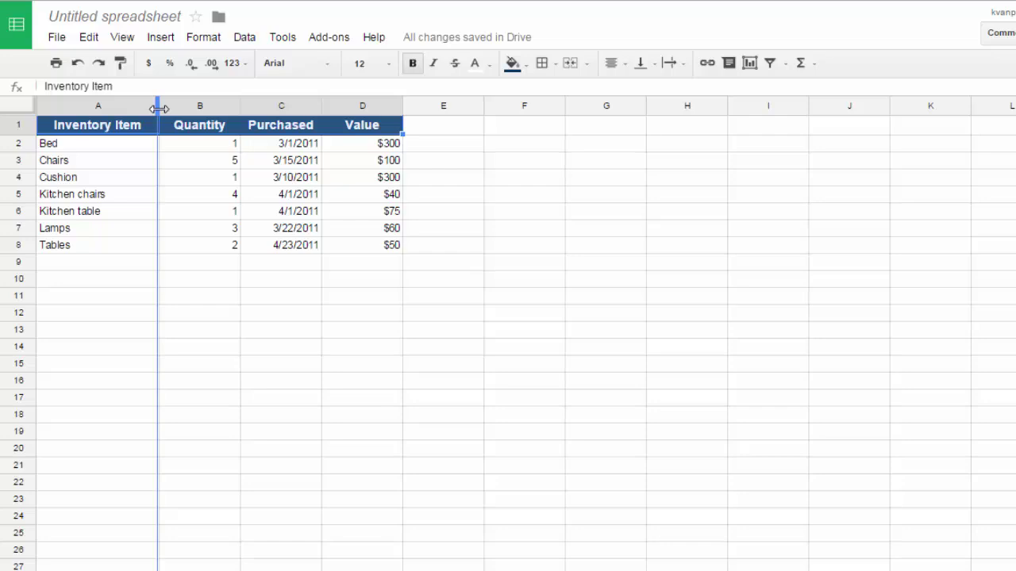
pyautogui.doubleClick(158, 107)
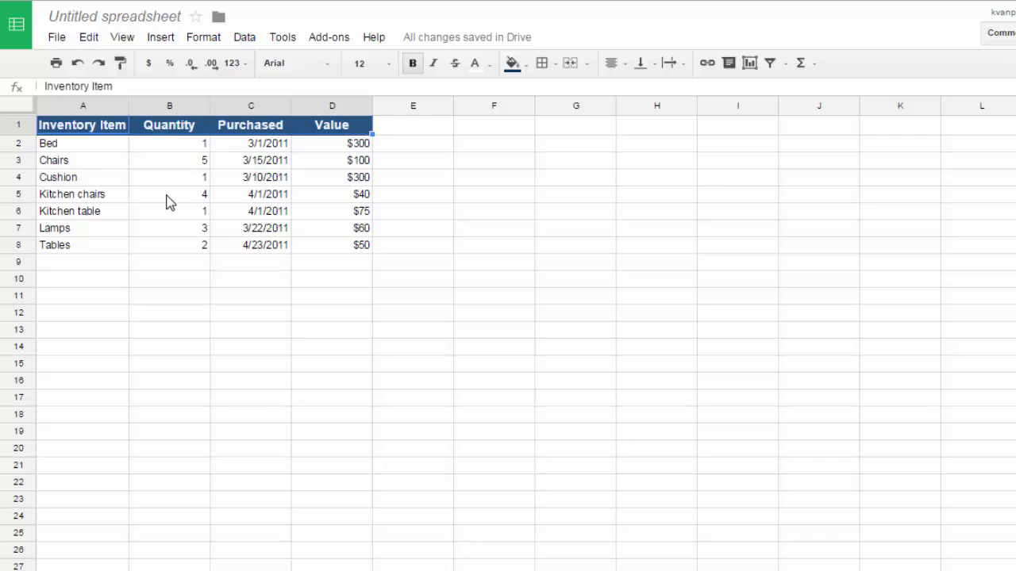
# Step: Add a bottom border beneath the A1:D1 header row, then select the whole table
pyautogui.click(104, 130)
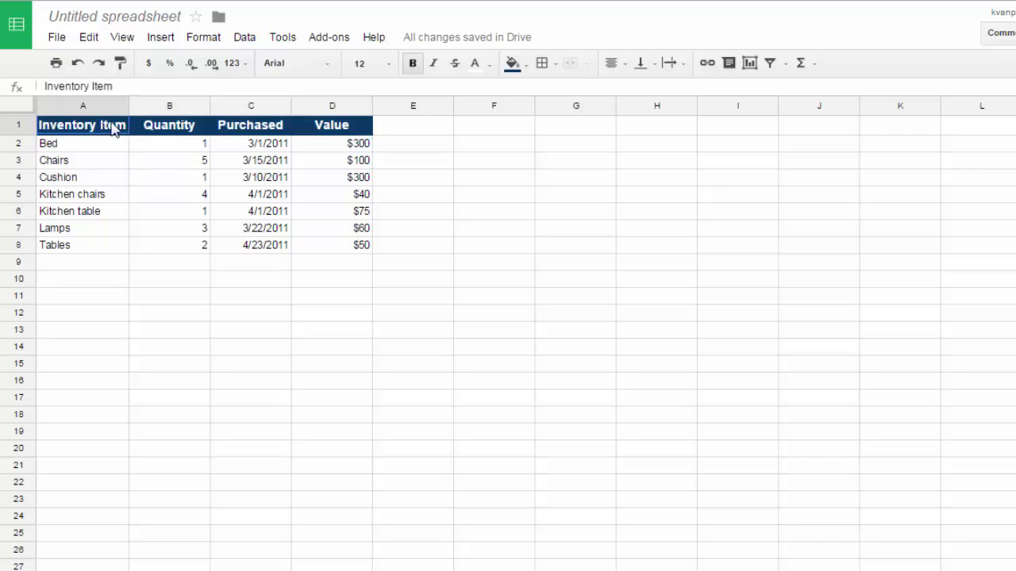
pyautogui.moveTo(113, 129); pyautogui.dragTo(341, 131)
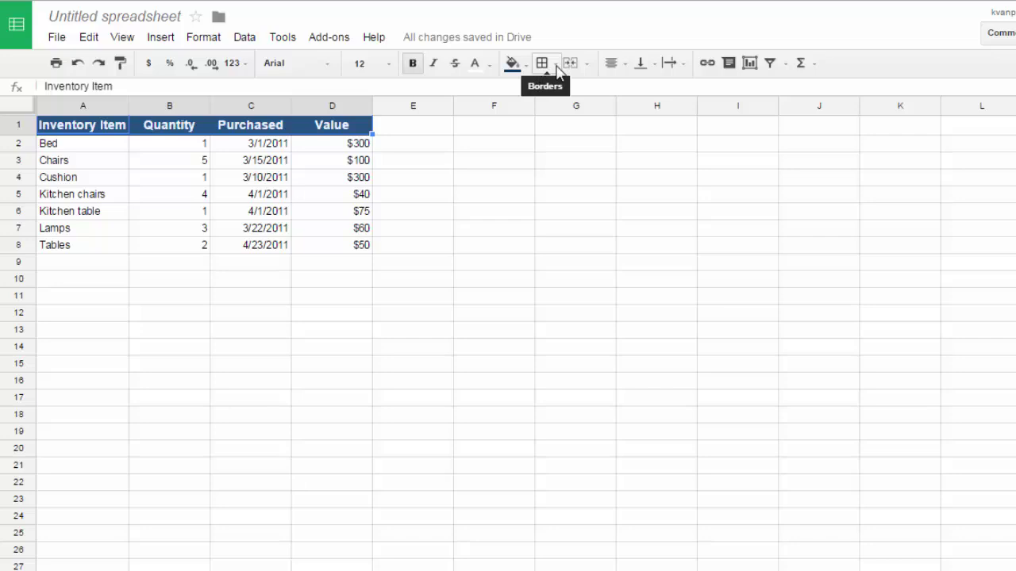
pyautogui.click(556, 65)
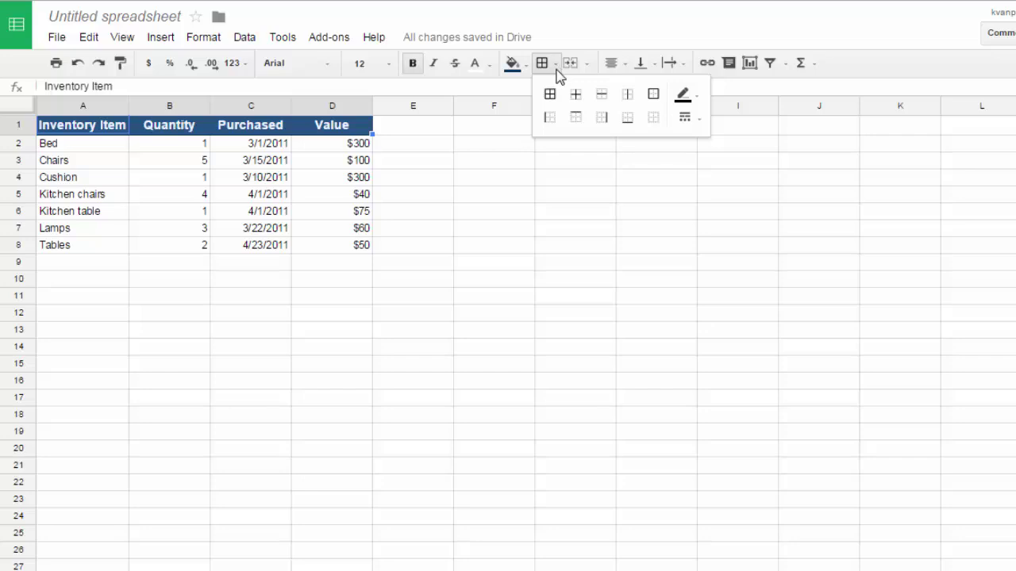
pyautogui.click(628, 123)
pyautogui.click(106, 267)
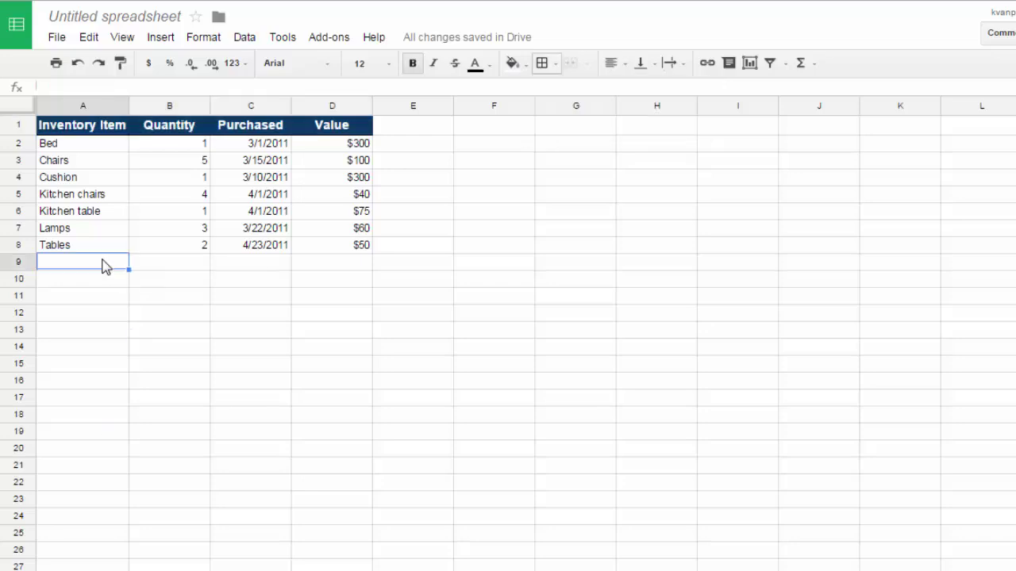
pyautogui.hotkey('ctrl', 'a')
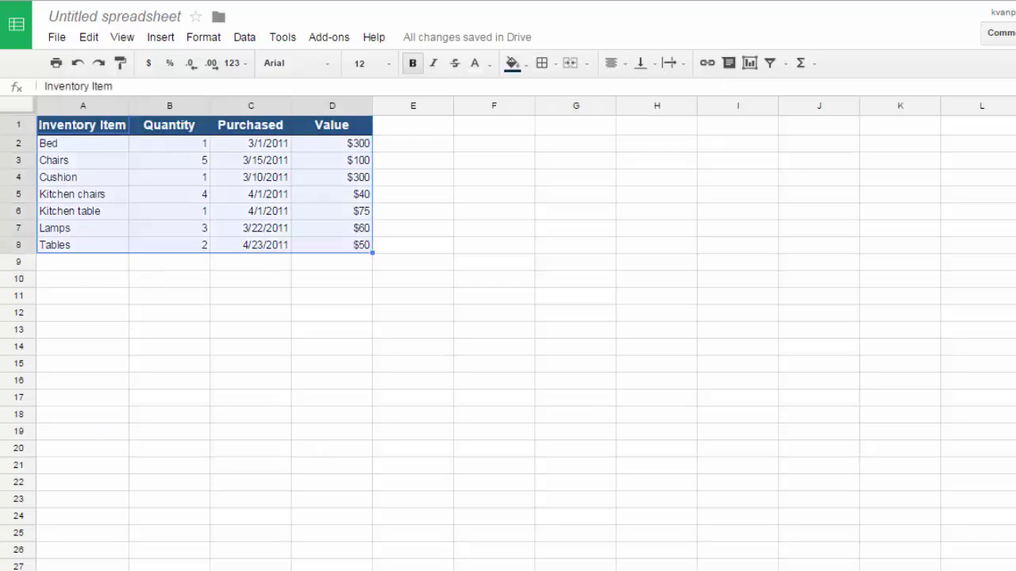
# Step: Bring up print settings via File > Print and preview the table on 1 Letter sheet
pyautogui.click(57, 37)
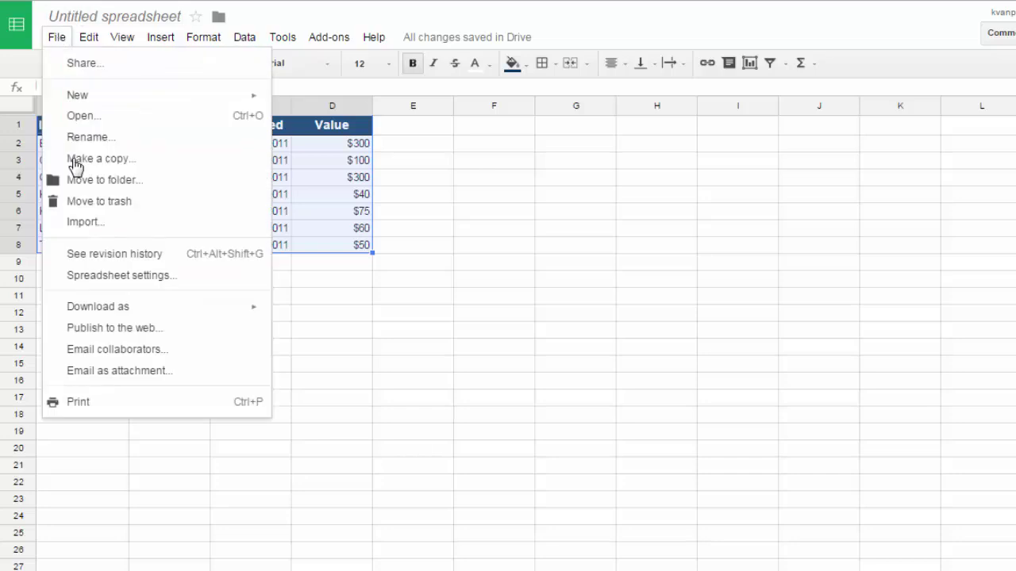
pyautogui.click(77, 402)
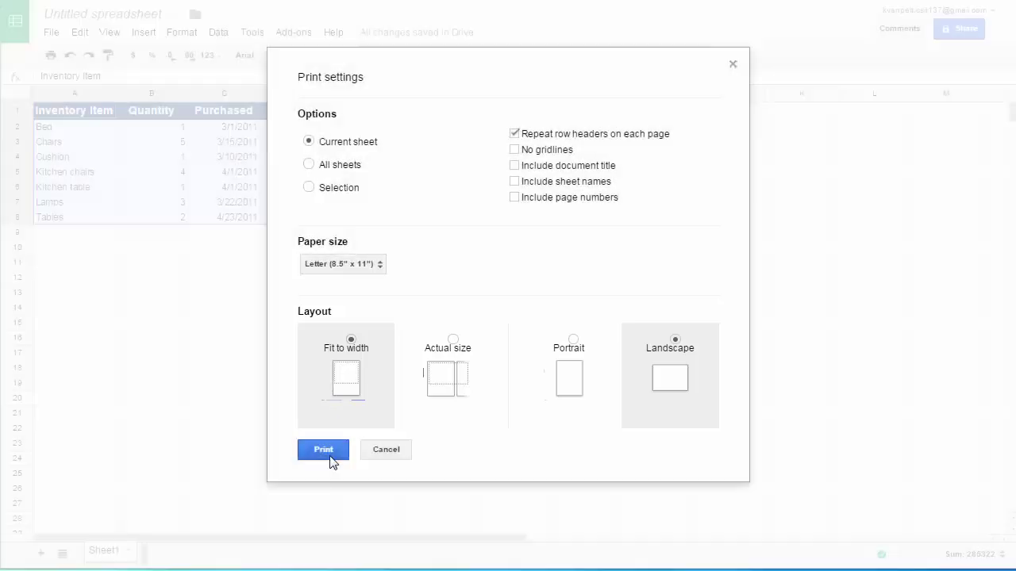
pyautogui.click(325, 453)
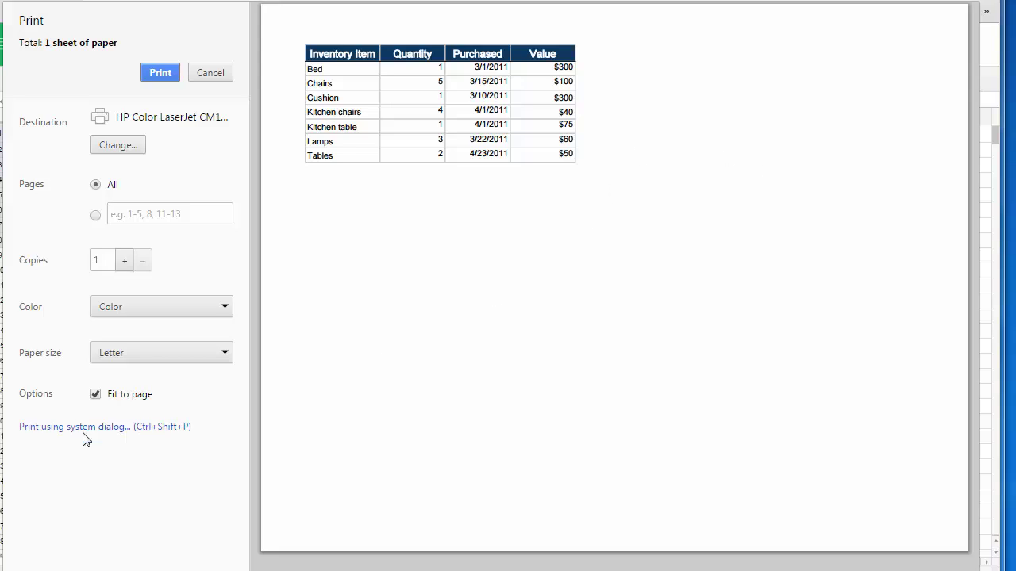
# Step: Re-run File > Print and preview the table at Actual size in landscape
pyautogui.press('Escape')
pyautogui.click(51, 32)
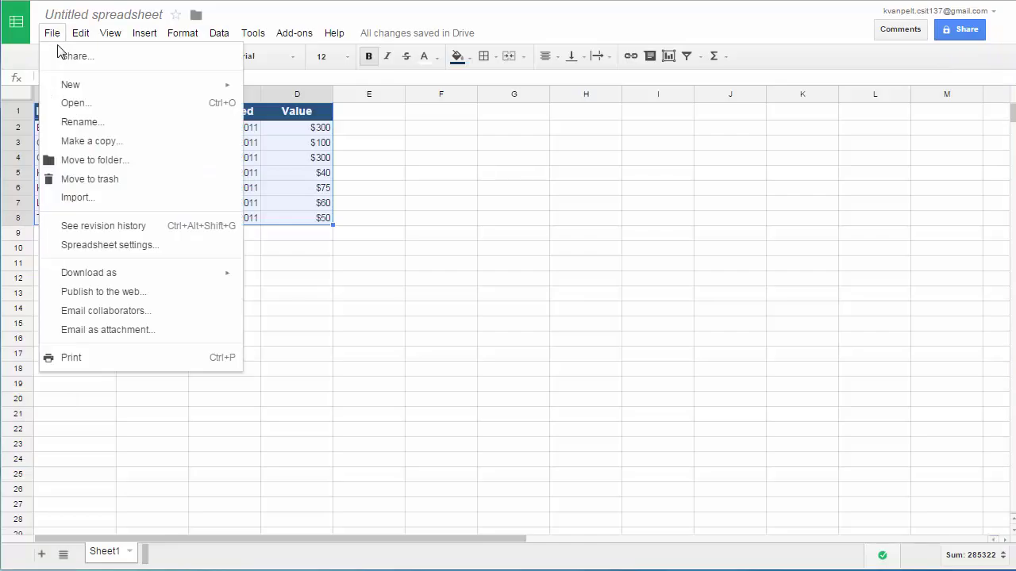
pyautogui.click(130, 365)
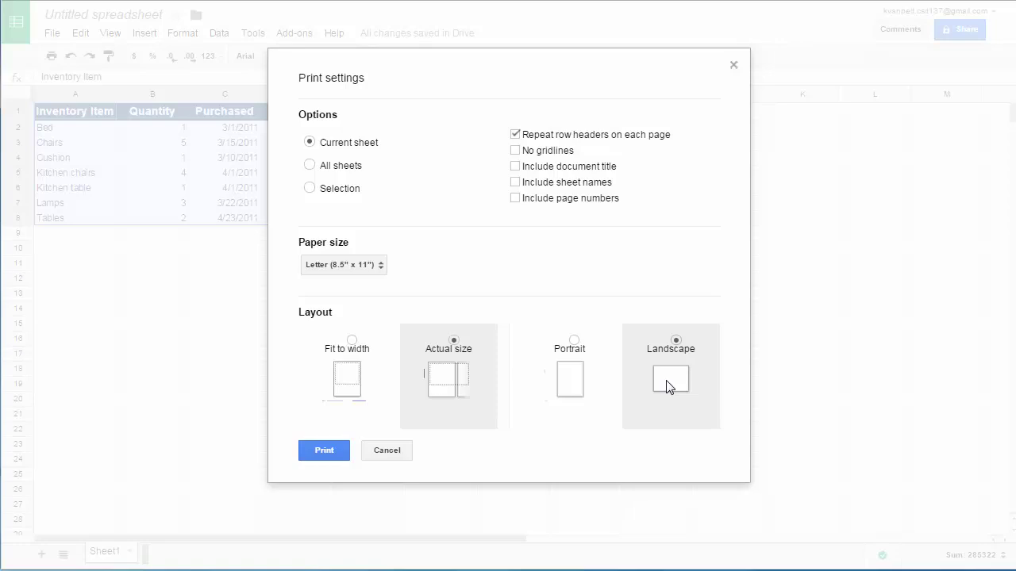
pyautogui.click(336, 451)
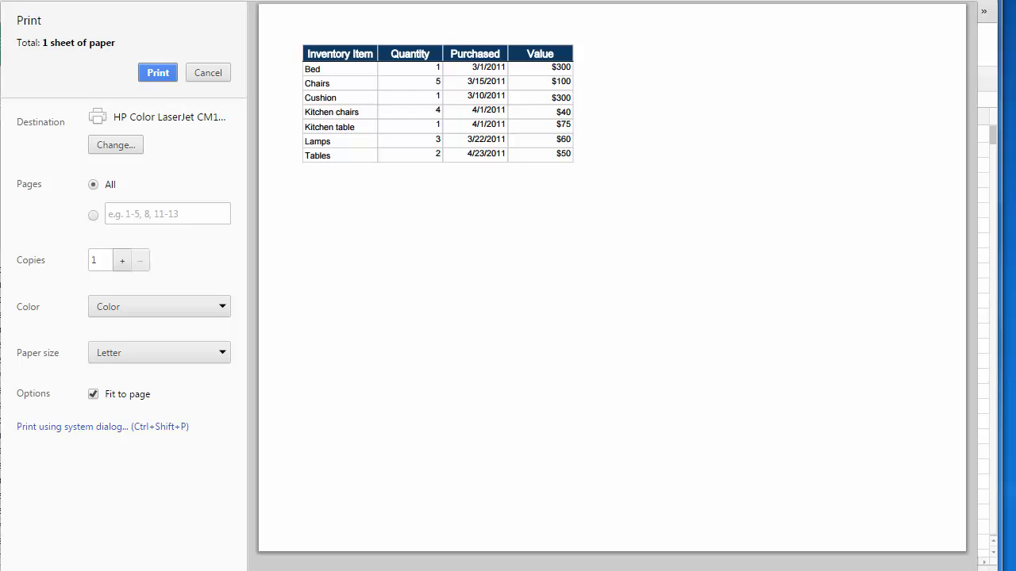
# Step: Re-run File > Print with Portrait layout and preview the table on one Letter page
pyautogui.click(199, 72)
pyautogui.click(50, 33)
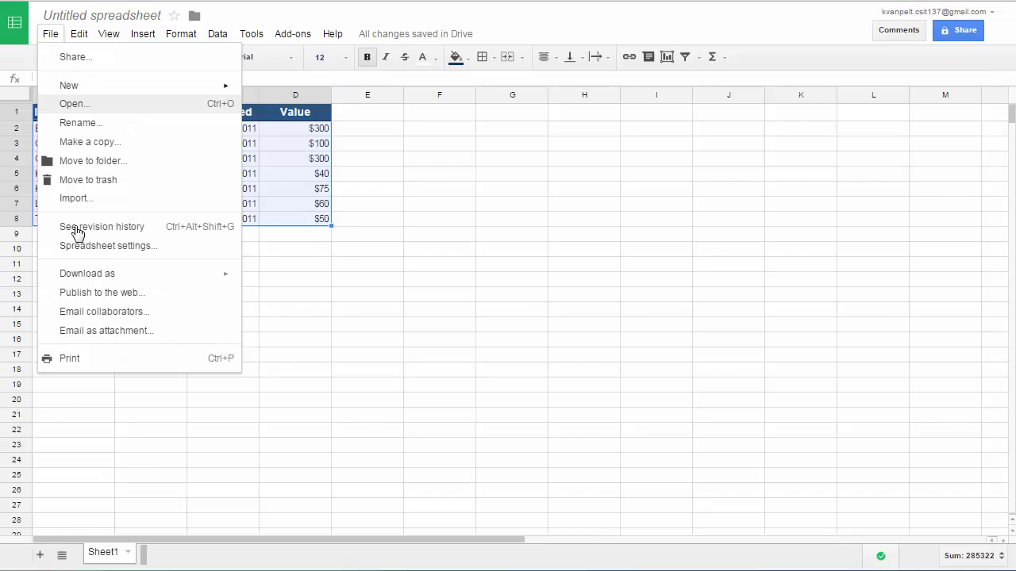
pyautogui.click(69, 359)
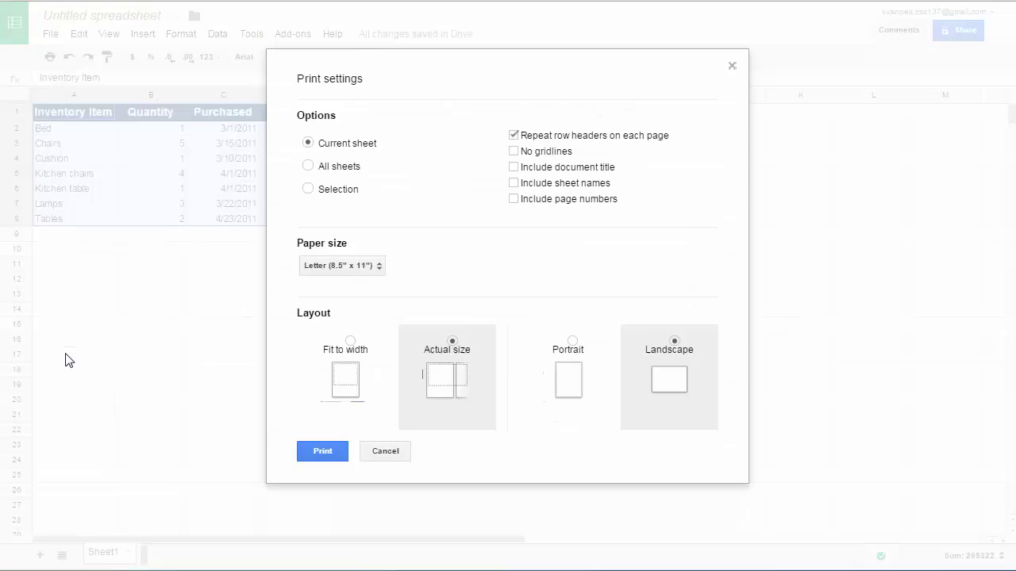
pyautogui.click(570, 383)
pyautogui.press('Return')
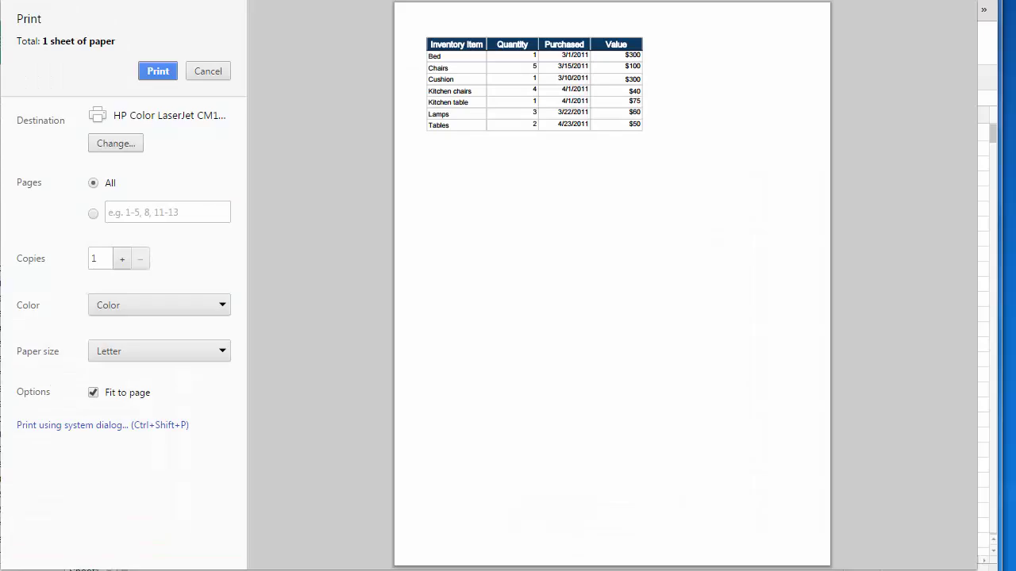